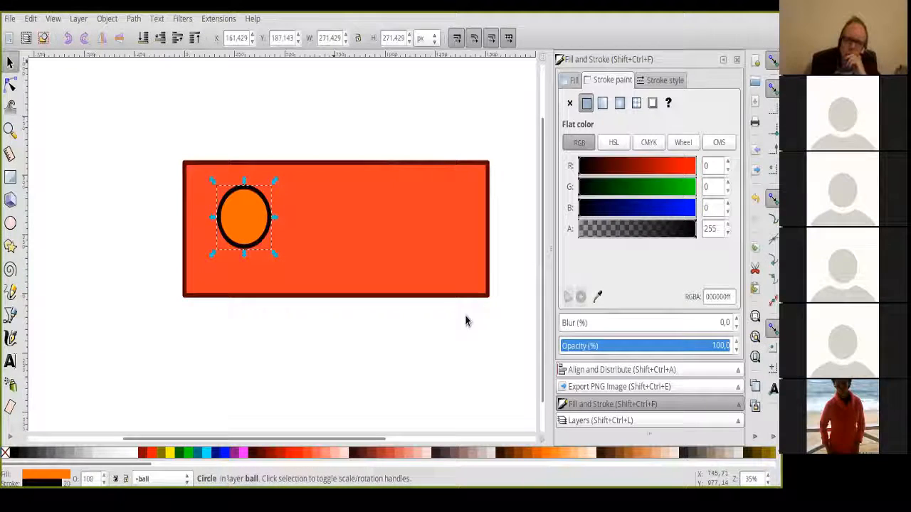
- Show the guides and move the orange circle onto the upper-left guide intersection inside the red rectangle
key(Escape)
key(shift+backslash)
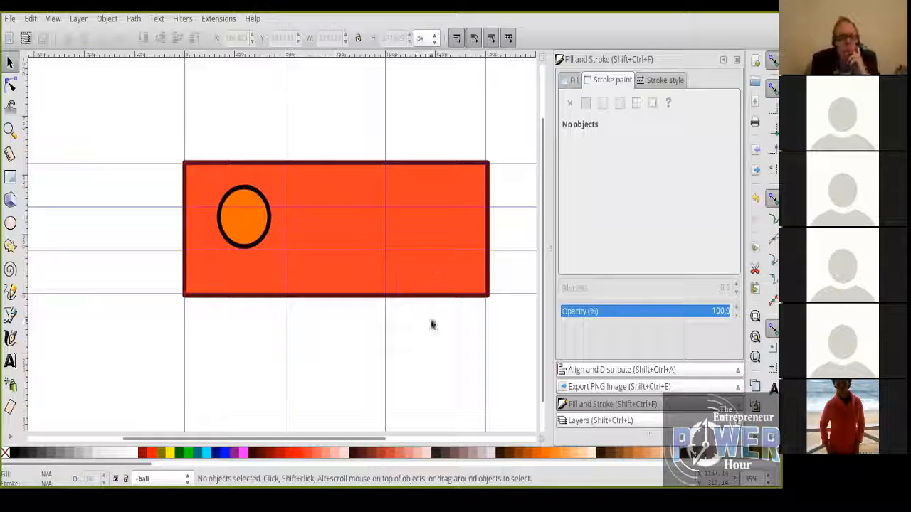
click(252, 238)
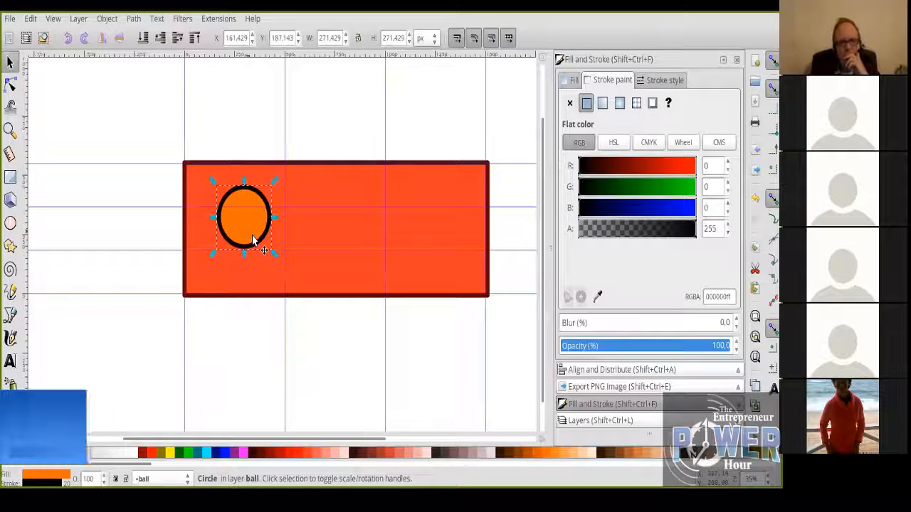
mouse_move(252, 239)
mouse_down()
mouse_move(258, 229)
mouse_move(289, 256)
mouse_up()
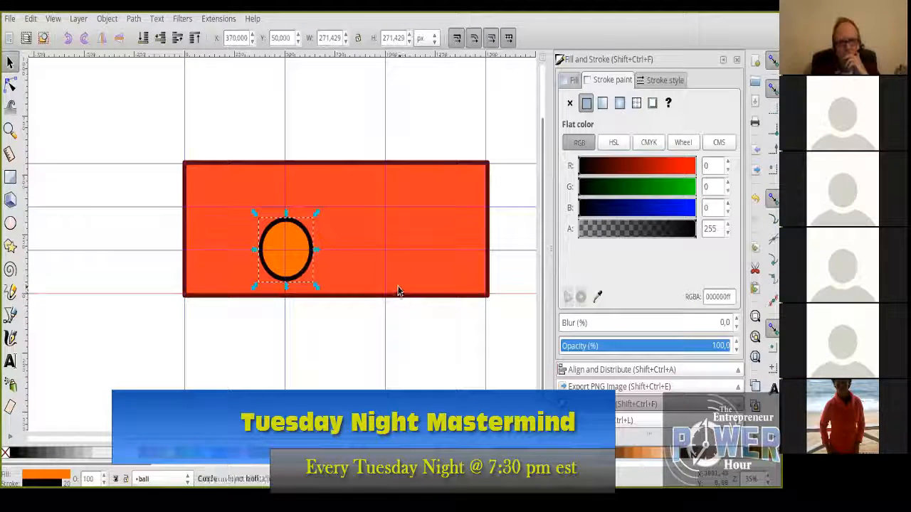
drag(294, 267, 294, 224)
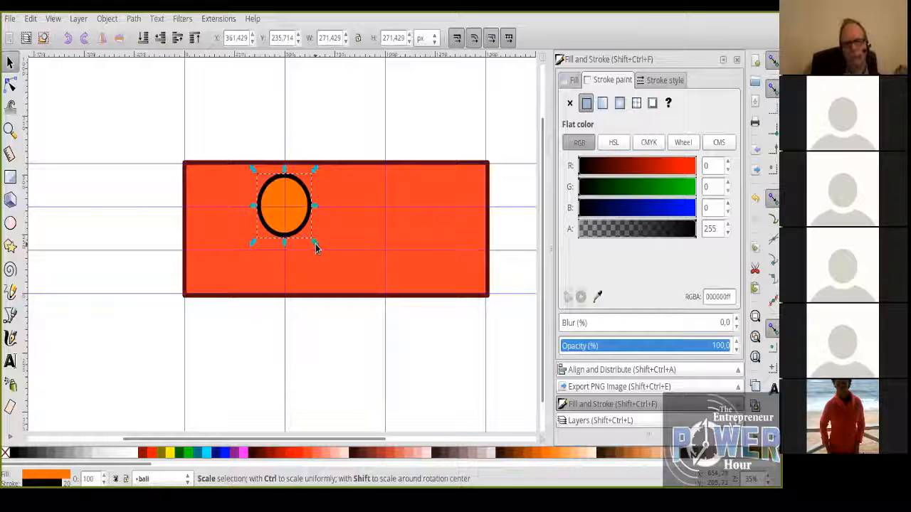
- Shrink the orange circle to about 71 px across, keeping it centred on the upper-left guide intersection
drag(313, 242, 285, 207)
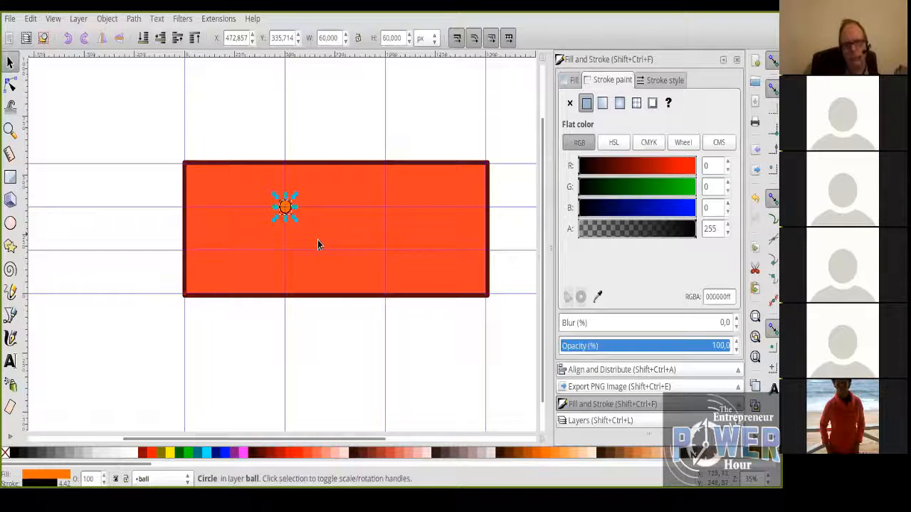
drag(294, 218, 303, 238)
click(295, 227)
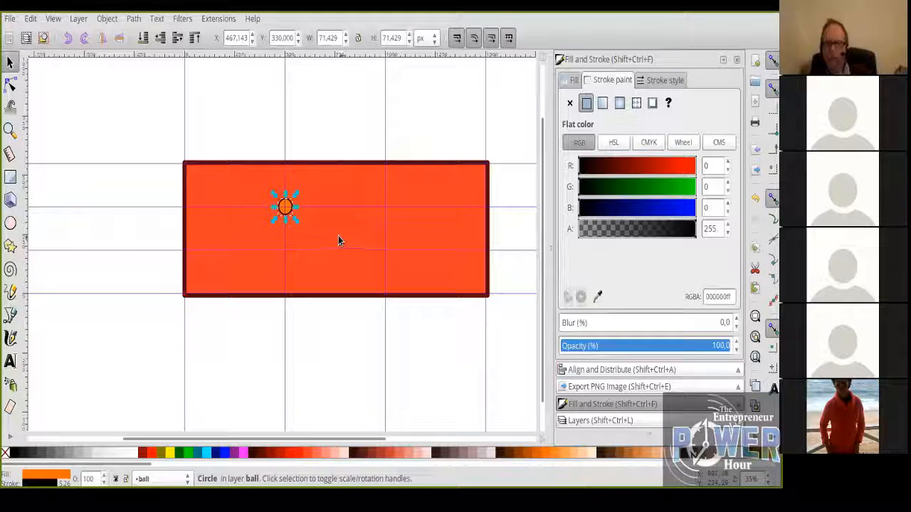
- Duplicate the small orange circle and place the copies on the other three inner guide intersections
key(ctrl+d)
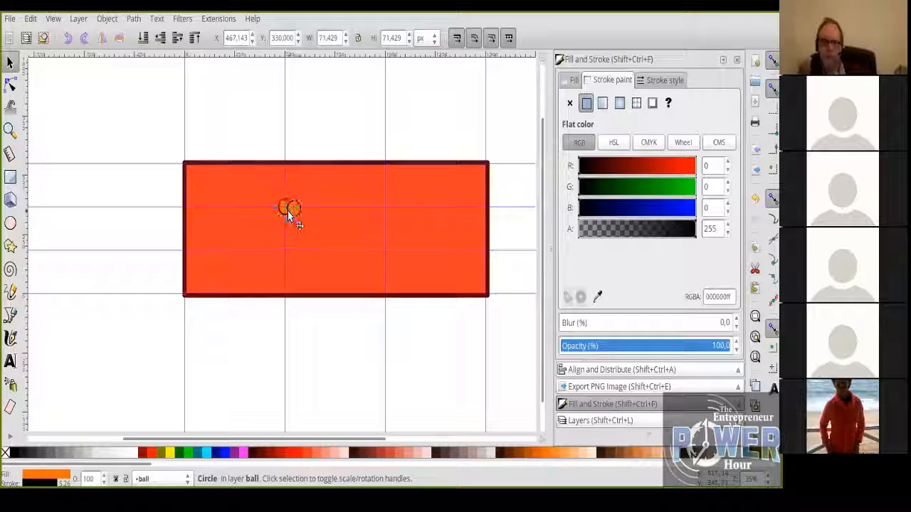
drag(286, 212, 389, 254)
click(389, 214)
key(ctrl+d)
key(ctrl+d)
click(417, 121)
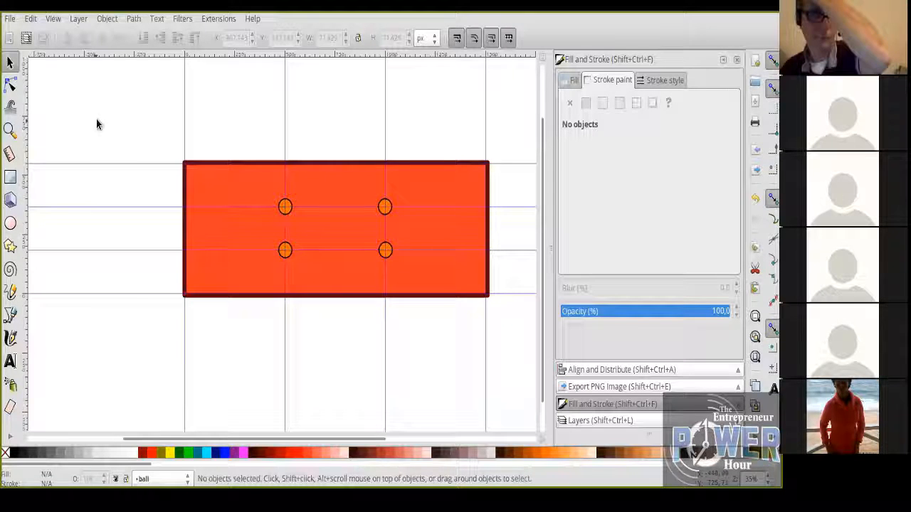
- Paste the football player image into the drawing and place it over the left inner vertical guide
click(8, 20)
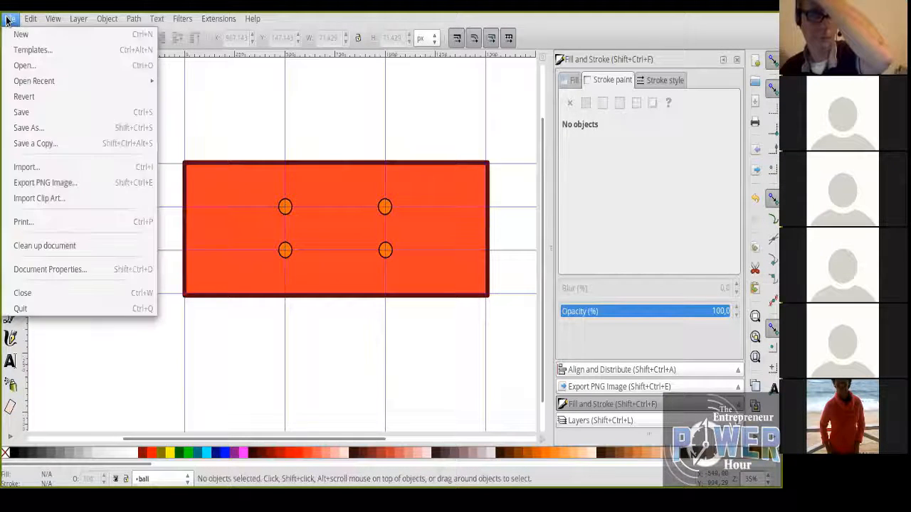
click(48, 170)
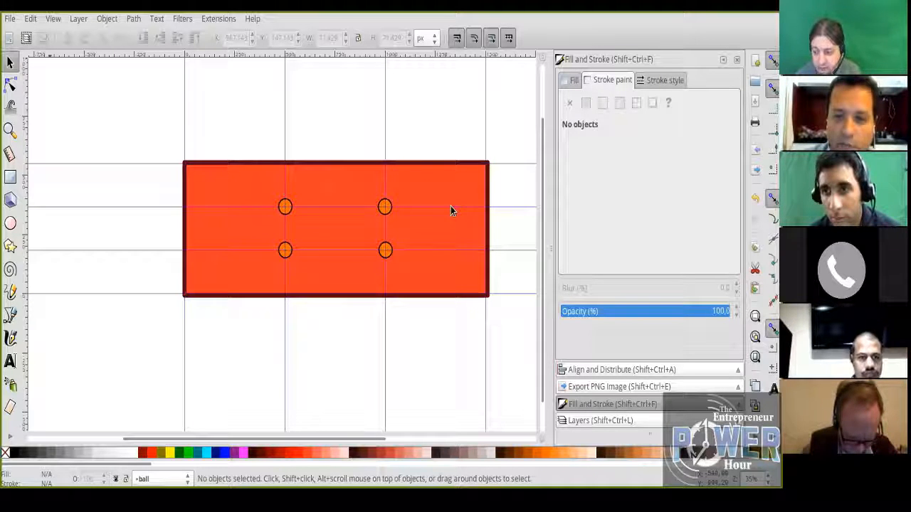
key(ctrl+v)
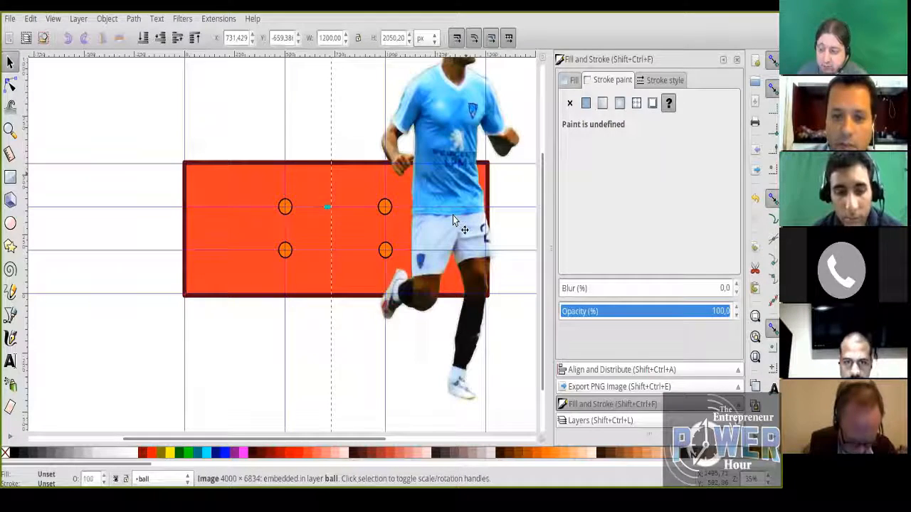
drag(448, 112, 385, 151)
drag(297, 169, 287, 187)
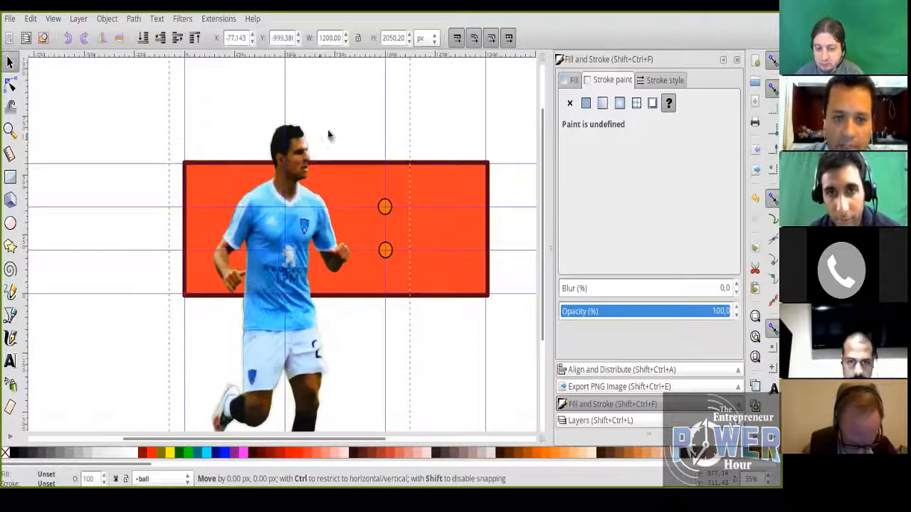
- Scale the player image down to about 573 px wide and position it along the left inner vertical guide
drag(408, 77, 342, 192)
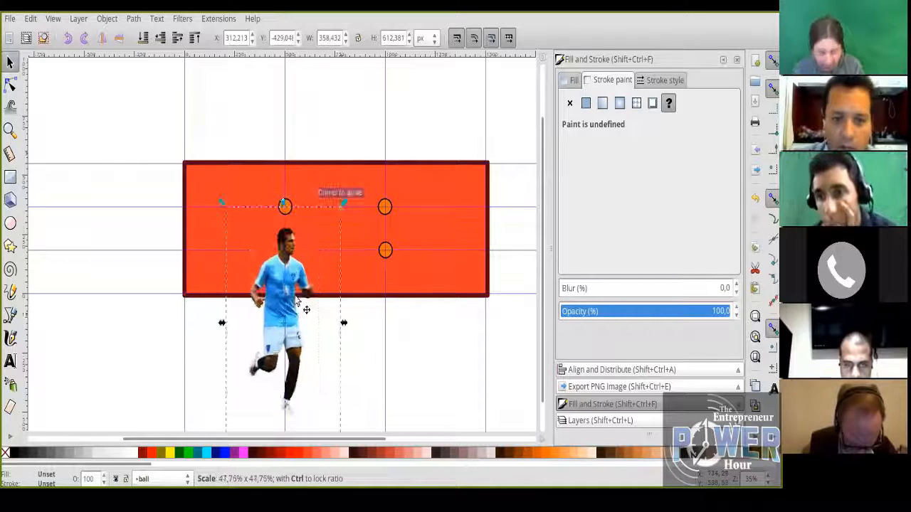
drag(276, 234, 276, 234)
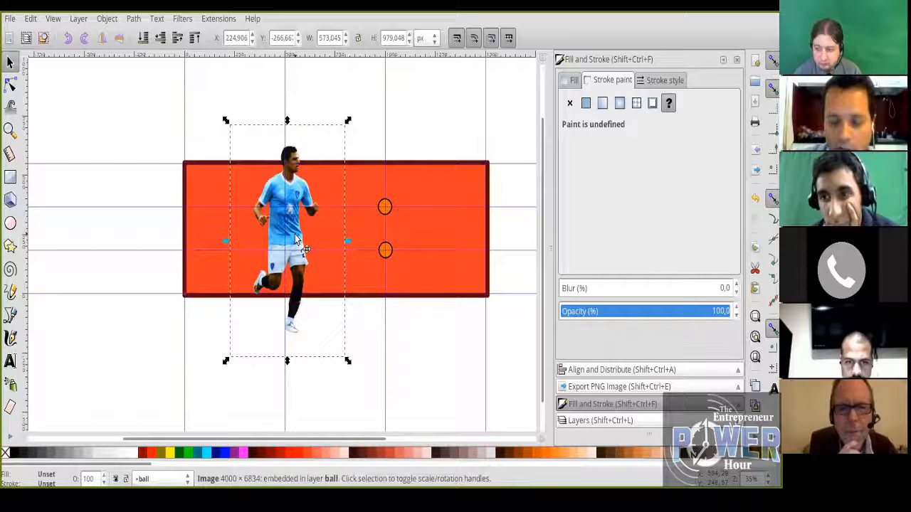
drag(300, 241, 292, 266)
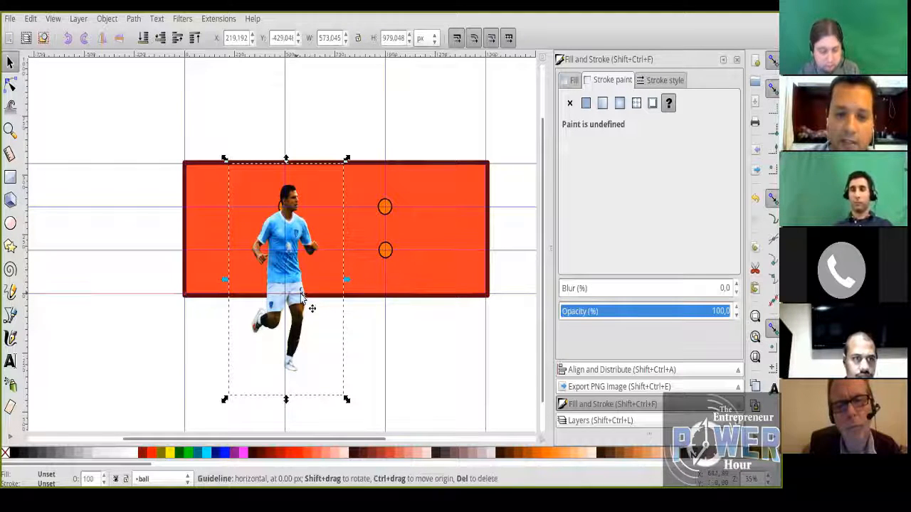
drag(307, 272, 291, 283)
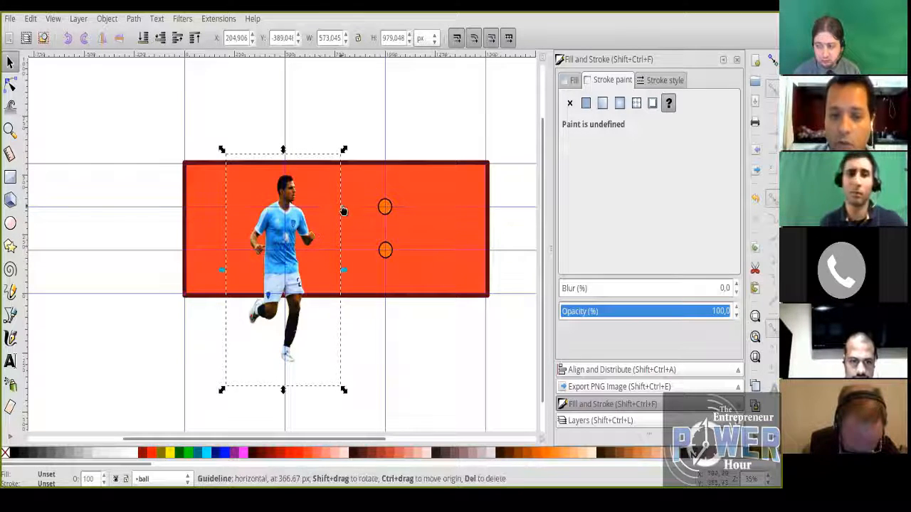
- Try enlarging the player image to about 3209 px wide and placing the head and chest over the rectangle
drag(343, 151, 310, 279)
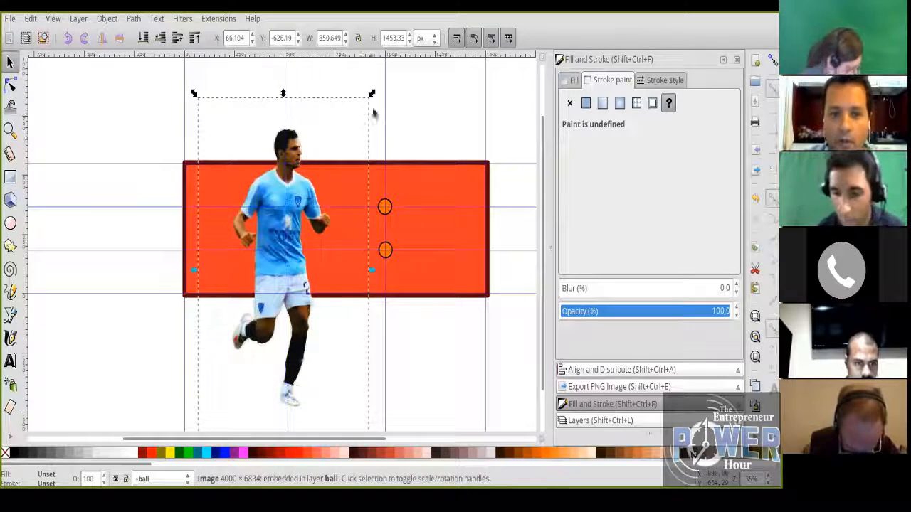
drag(371, 93, 396, 54)
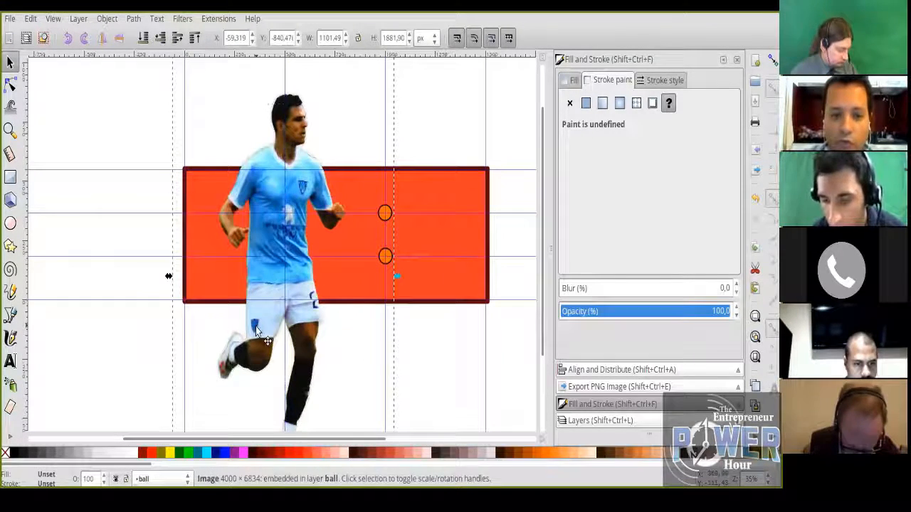
drag(264, 329, 307, 359)
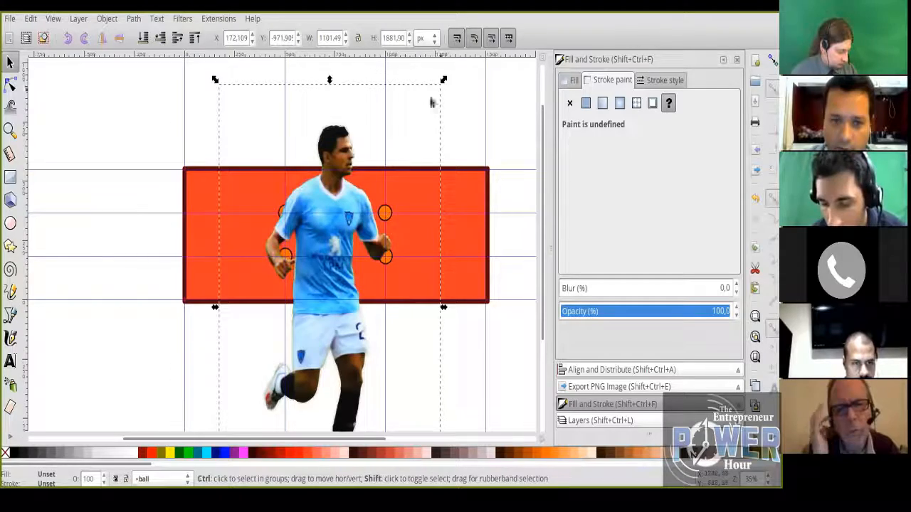
drag(443, 80, 523, 91)
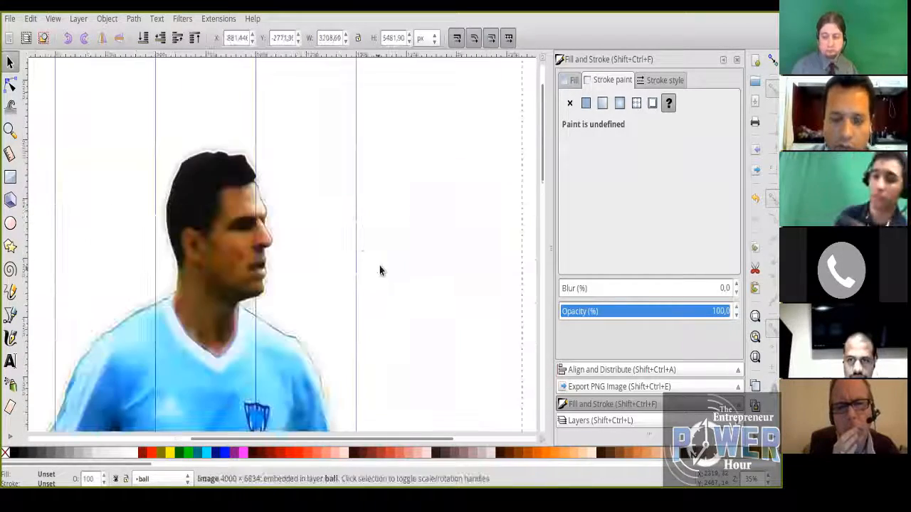
scroll(379, 266, down, 5)
scroll(379, 269, down, 7)
mouse_move(217, 104)
mouse_down()
mouse_move(221, 396)
mouse_move(218, 330)
mouse_move(188, 343)
mouse_move(187, 375)
mouse_move(188, 270)
mouse_up()
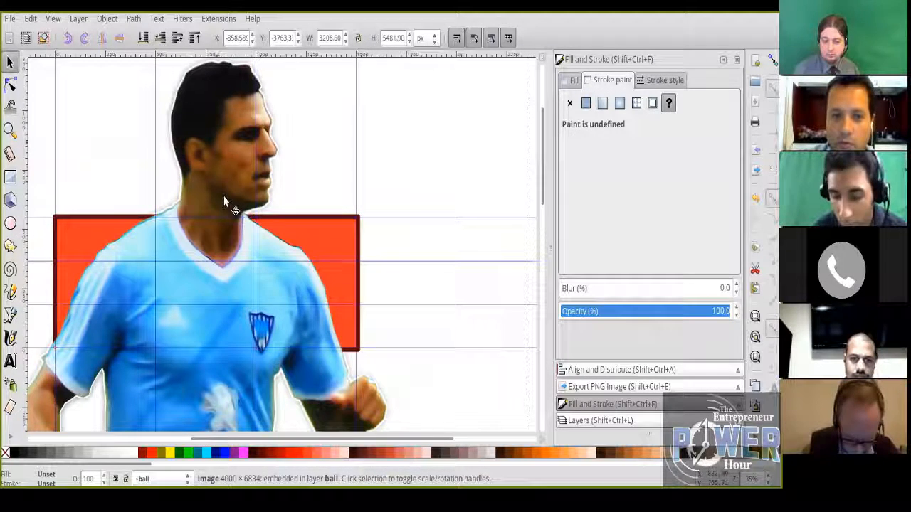
- Undo the recent enlargements and moves of the player image
key(ctrl+z)
key(ctrl+z)
key(ctrl+z)
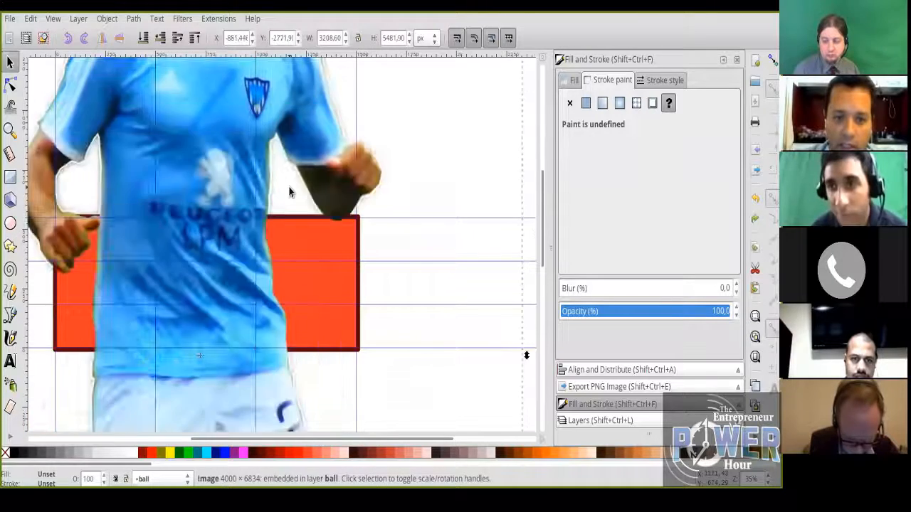
key(ctrl+z)
key(ctrl+z)
key(ctrl+z)
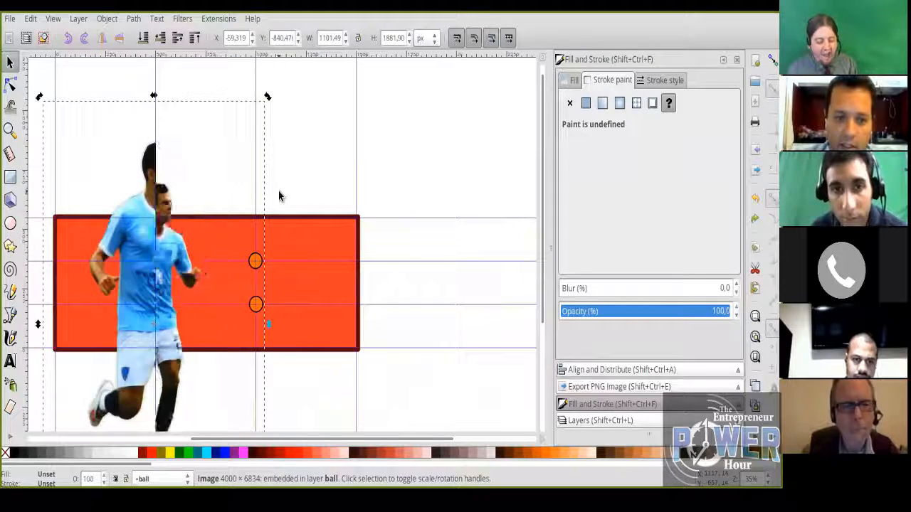
key(ctrl+z)
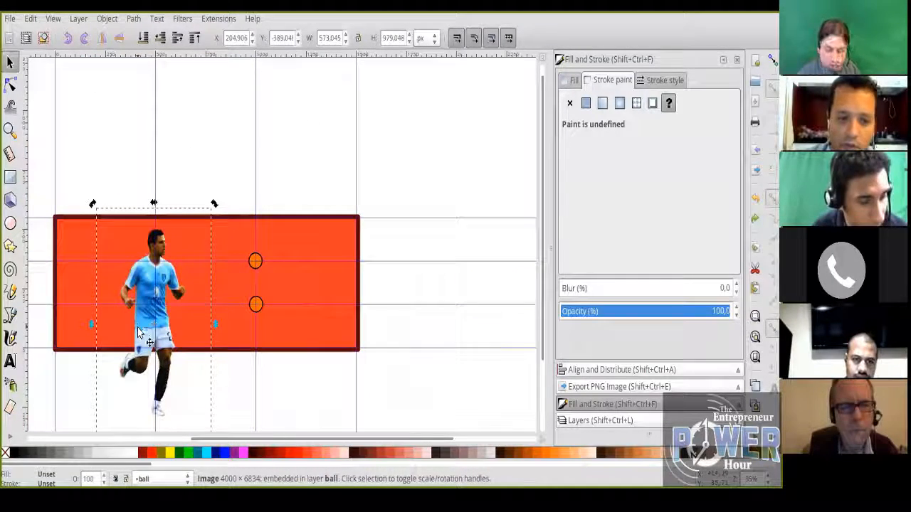
- Adjust the player image beside the left inner vertical guide, and move it onto the right inner one
mouse_move(139, 331)
mouse_down()
mouse_move(255, 318)
mouse_move(146, 328)
mouse_up()
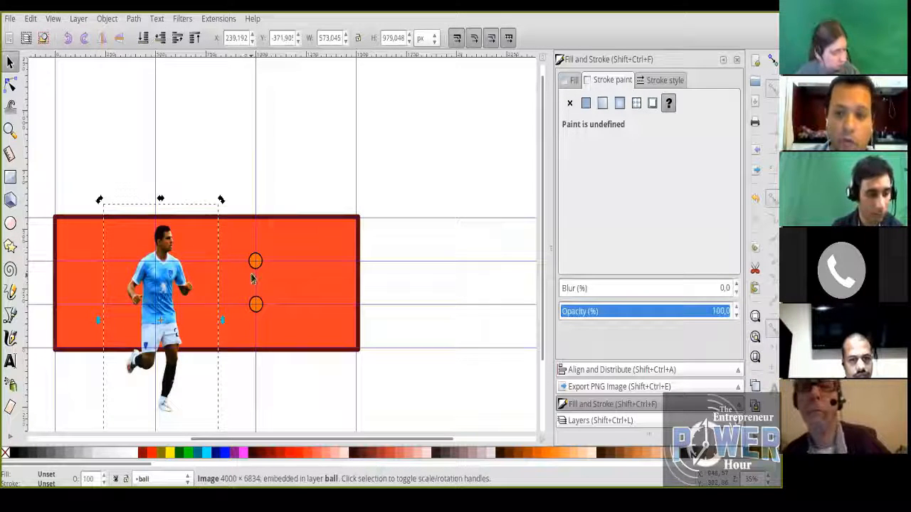
key(Escape)
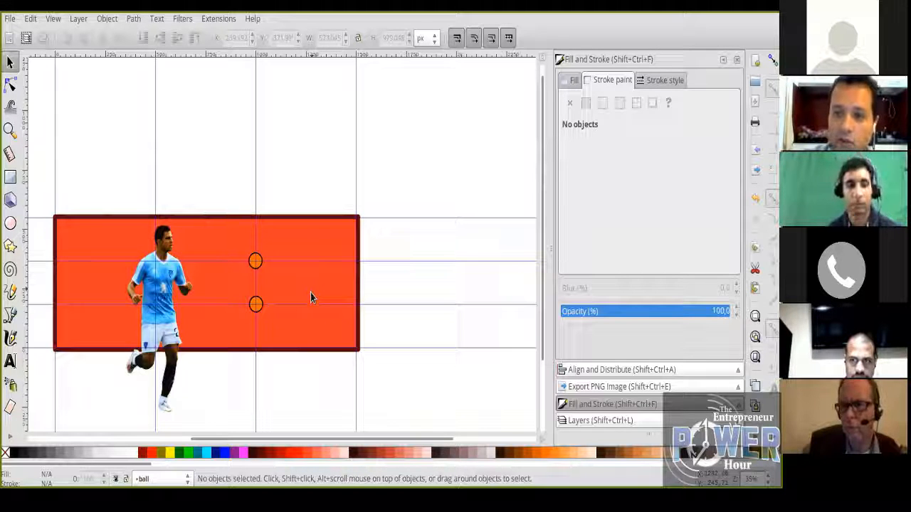
click(168, 286)
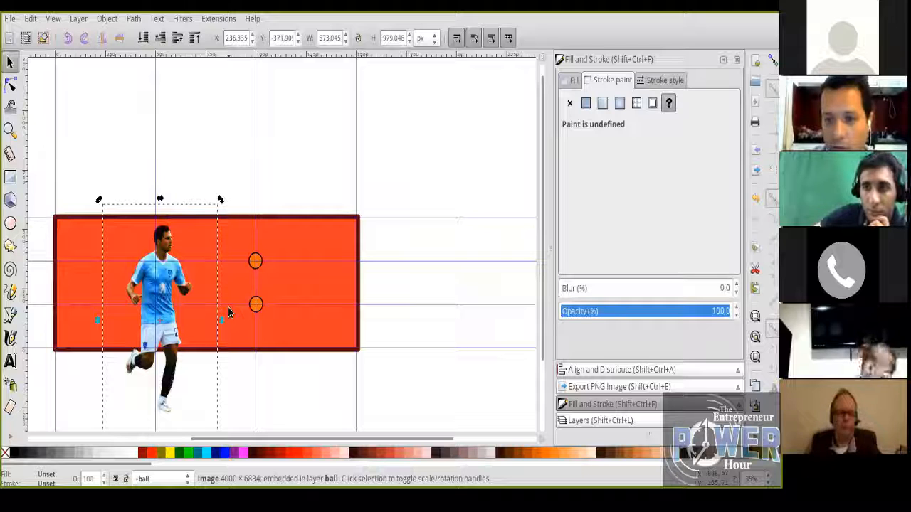
click(275, 182)
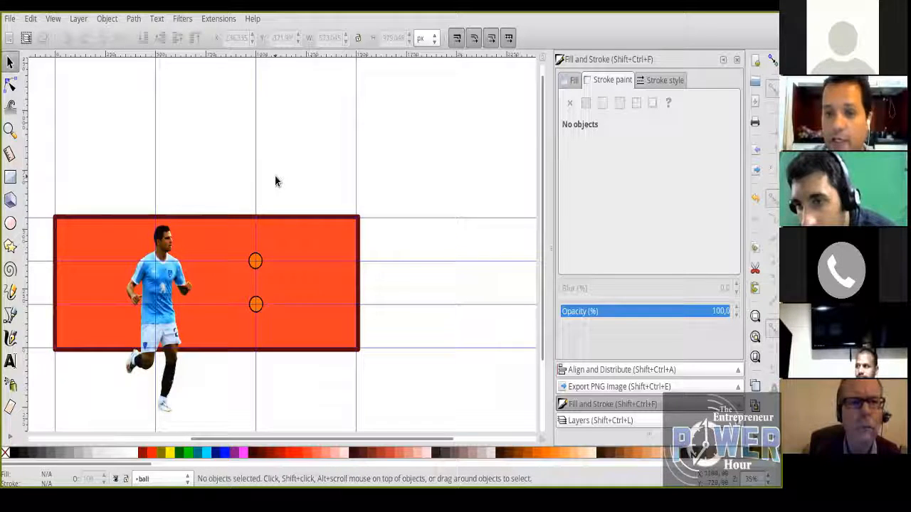
click(181, 345)
drag(247, 334, 342, 334)
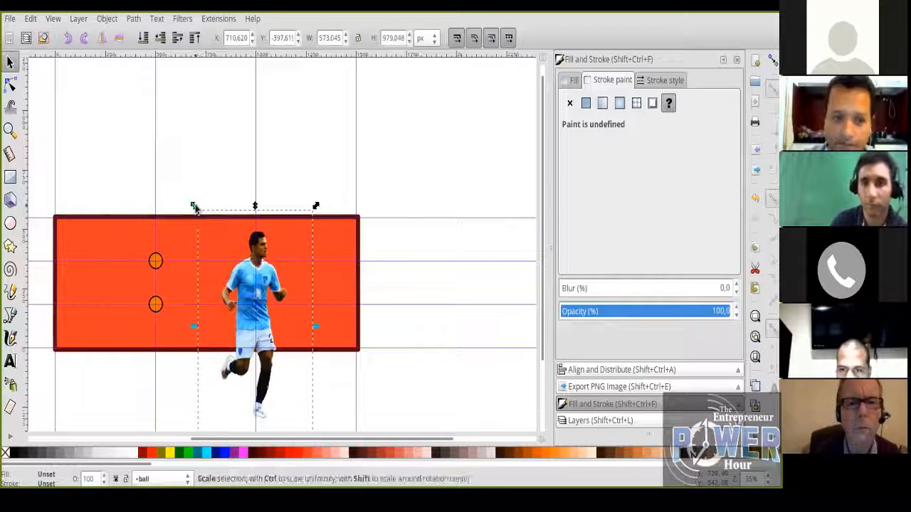
- Enlarge the player image to about 755 px wide and move it back onto the left inner vertical guide
drag(194, 206, 157, 131)
drag(222, 328, 265, 366)
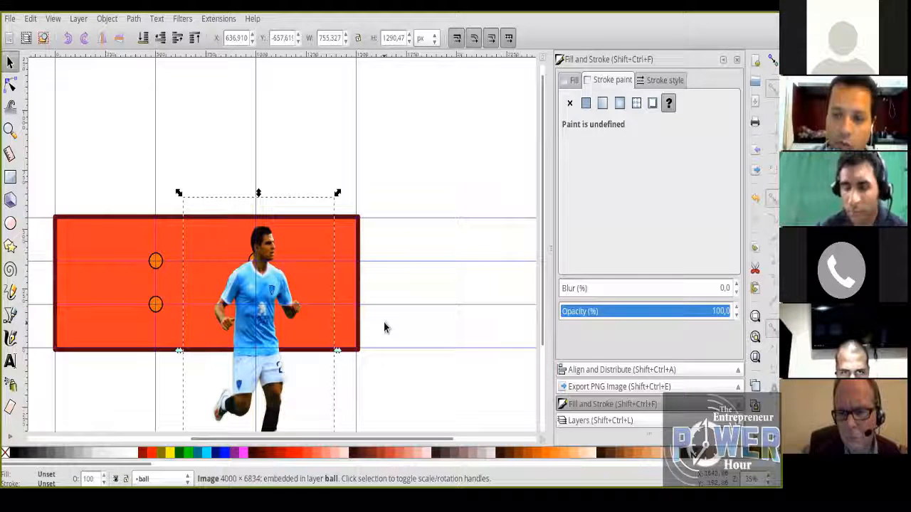
drag(270, 382, 168, 382)
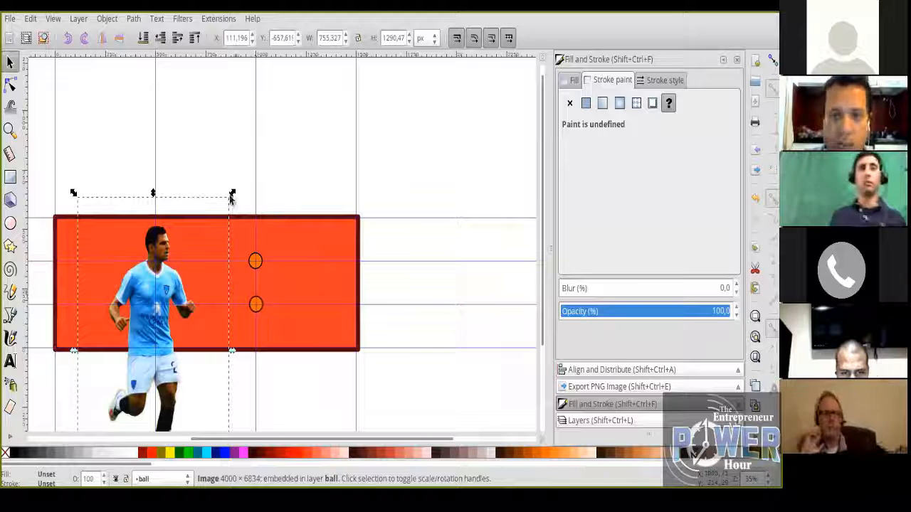
- Try a horizontally flipped player image on the right inner vertical guide, and delete the image
click(101, 37)
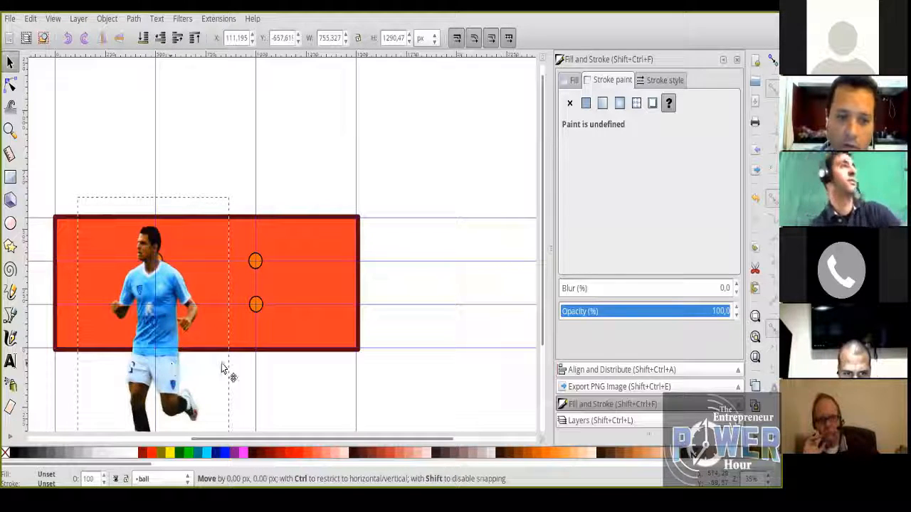
drag(221, 368, 270, 358)
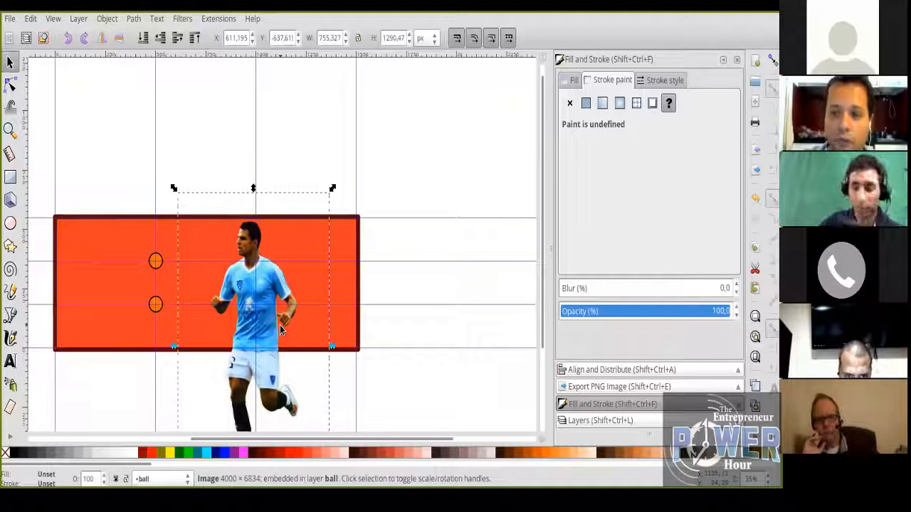
key(Delete)
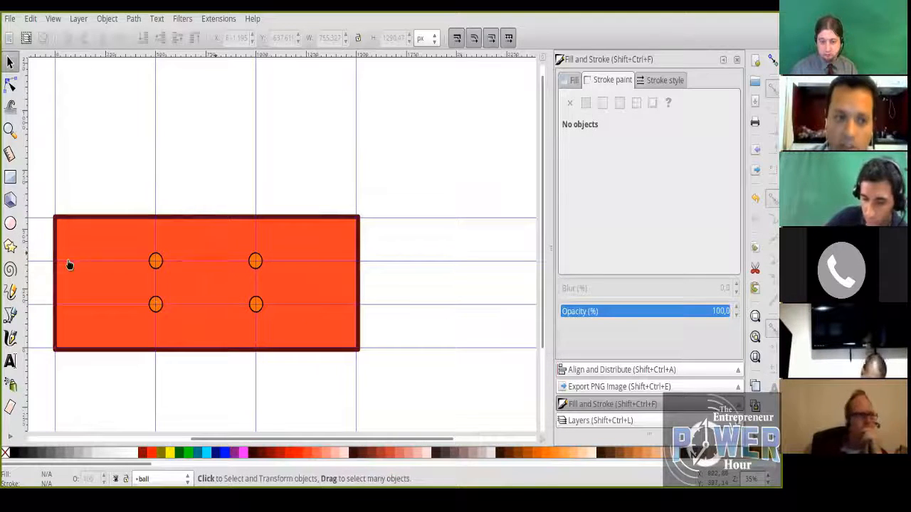
- Restore the deleted player image and move it onto the right inner vertical guide
click(10, 177)
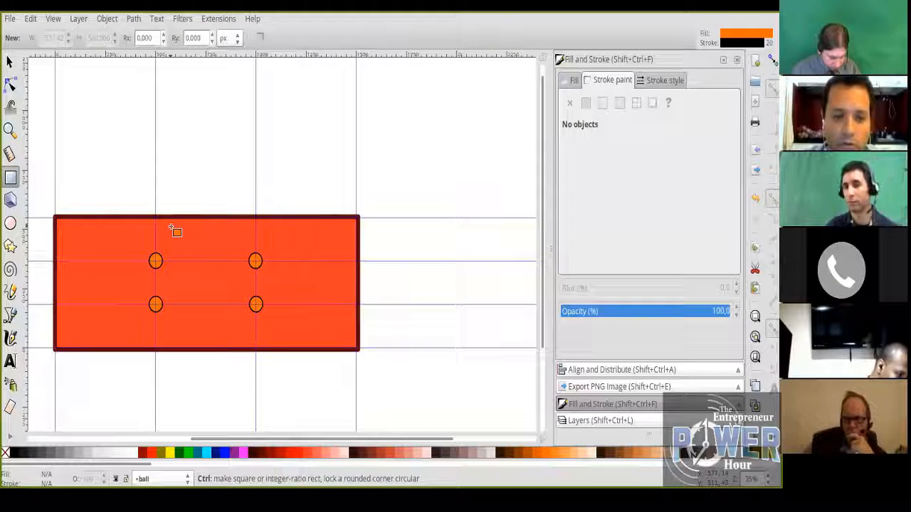
key(ctrl+z)
click(10, 62)
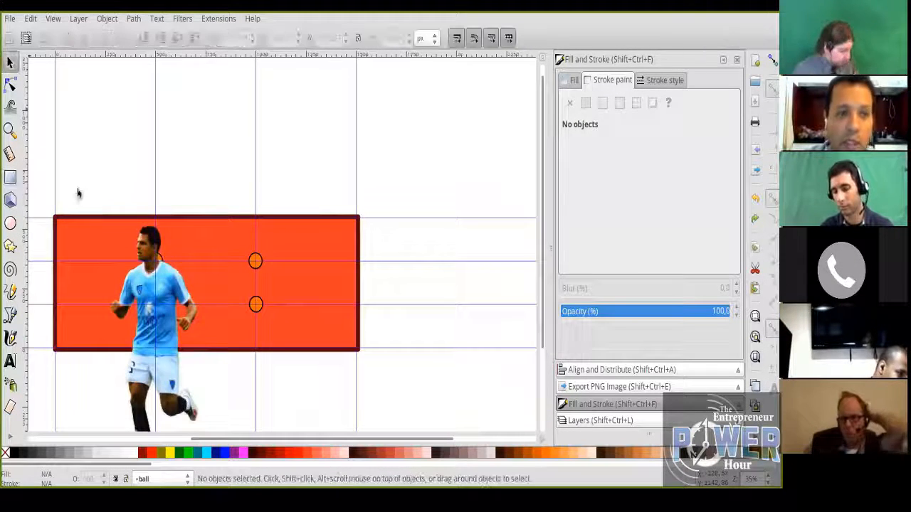
click(161, 363)
drag(161, 363, 287, 377)
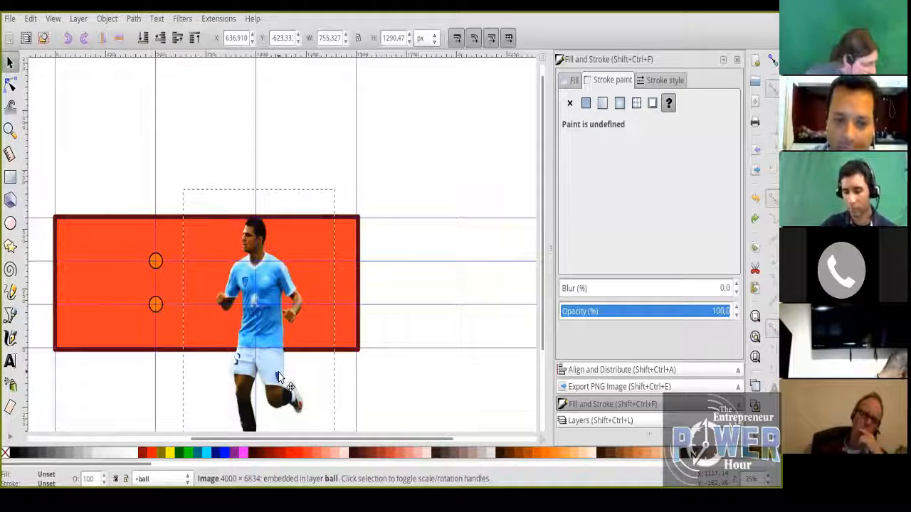
- Cover the area beyond the right inner vertical guide with a black, strokeless rectangle of about 540 × 1191 px
click(10, 176)
mouse_move(255, 151)
mouse_down()
mouse_move(306, 229)
mouse_move(364, 355)
mouse_move(375, 410)
mouse_move(358, 425)
mouse_move(365, 434)
mouse_up()
click(10, 63)
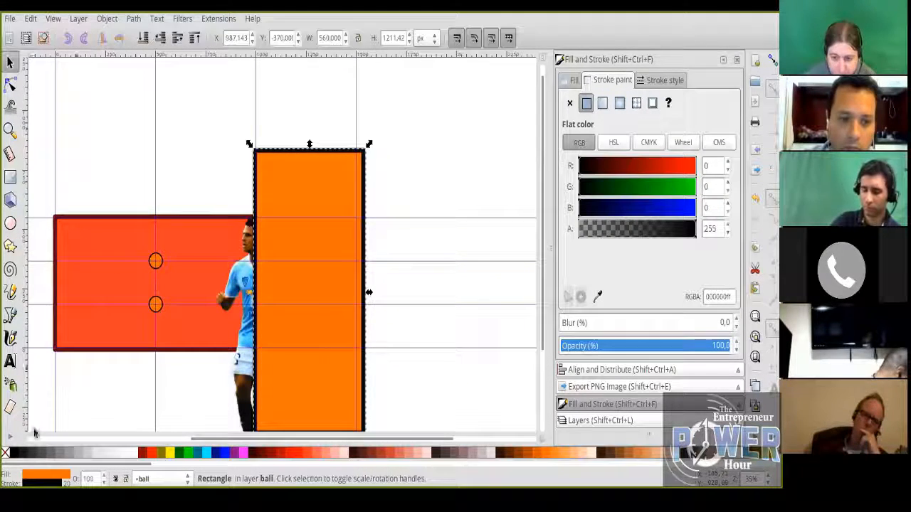
click(14, 452)
right_click(6, 452)
click(34, 385)
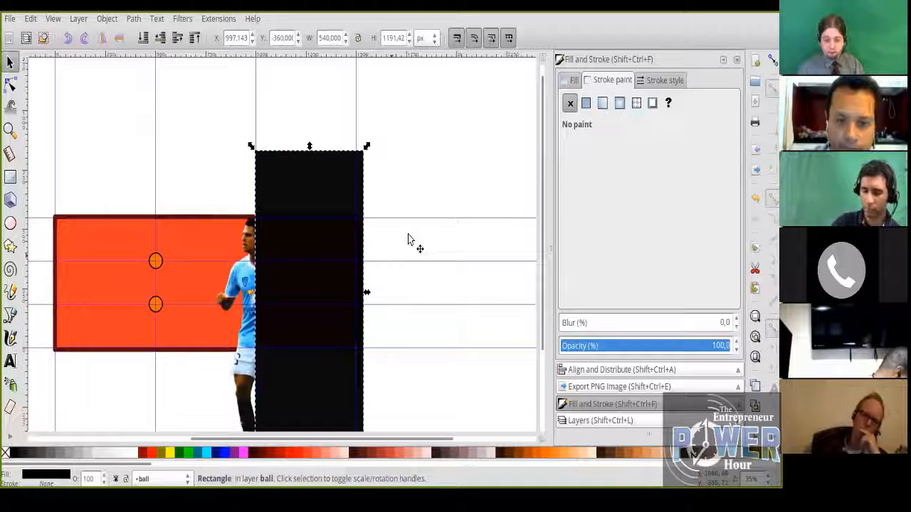
drag(324, 188, 328, 196)
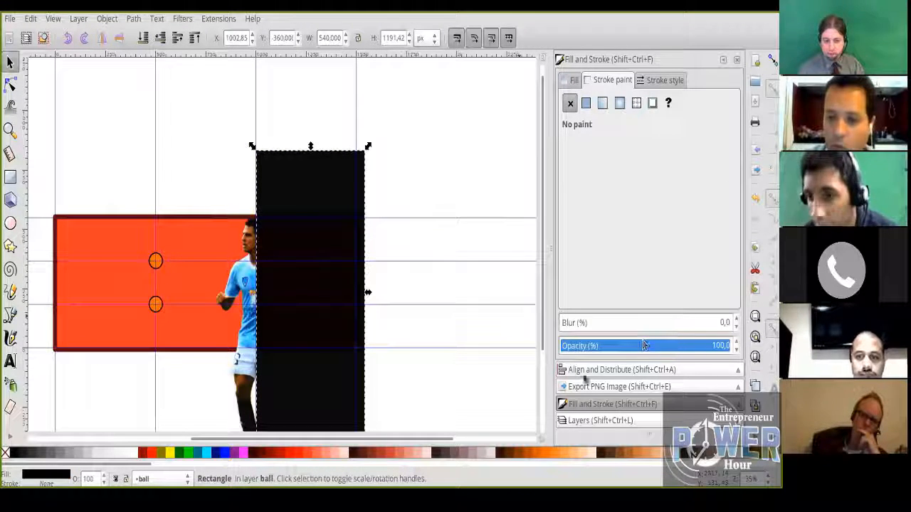
- Soften the edges of the black rectangle with a 3.0 % blur
click(568, 324)
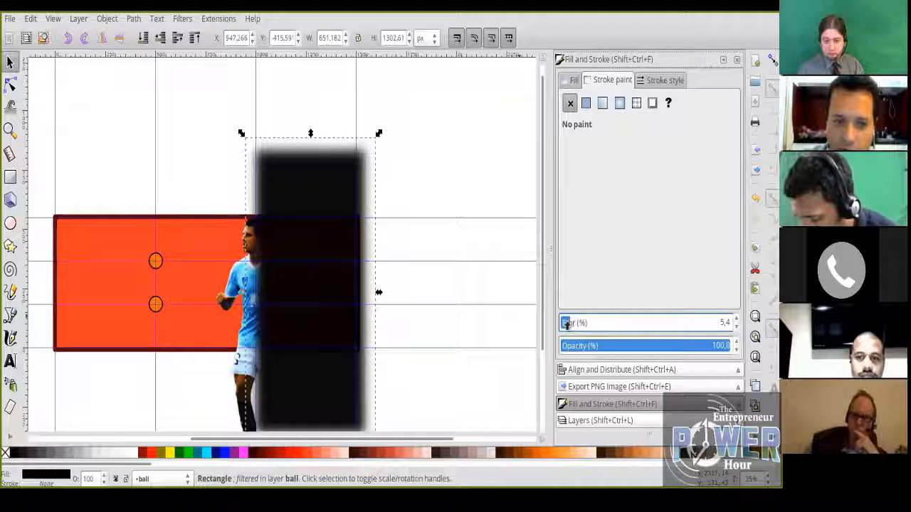
click(564, 324)
click(565, 323)
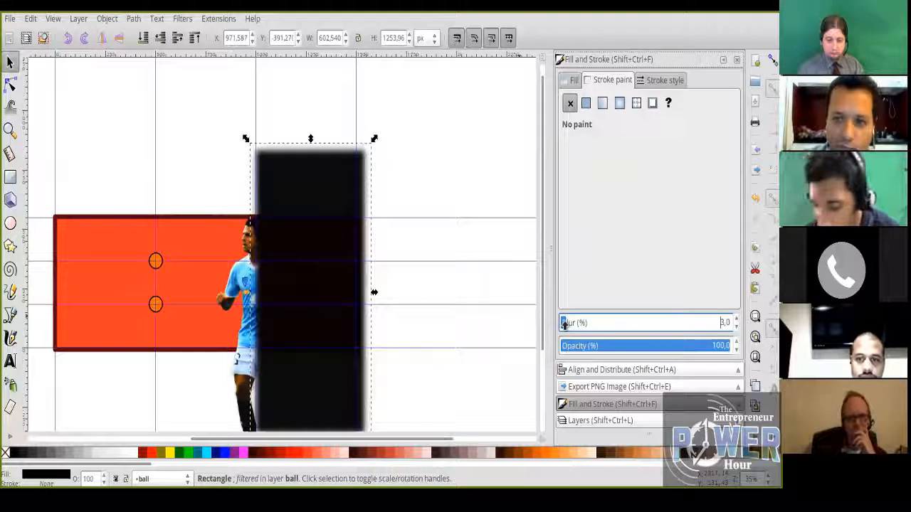
click(404, 176)
click(303, 379)
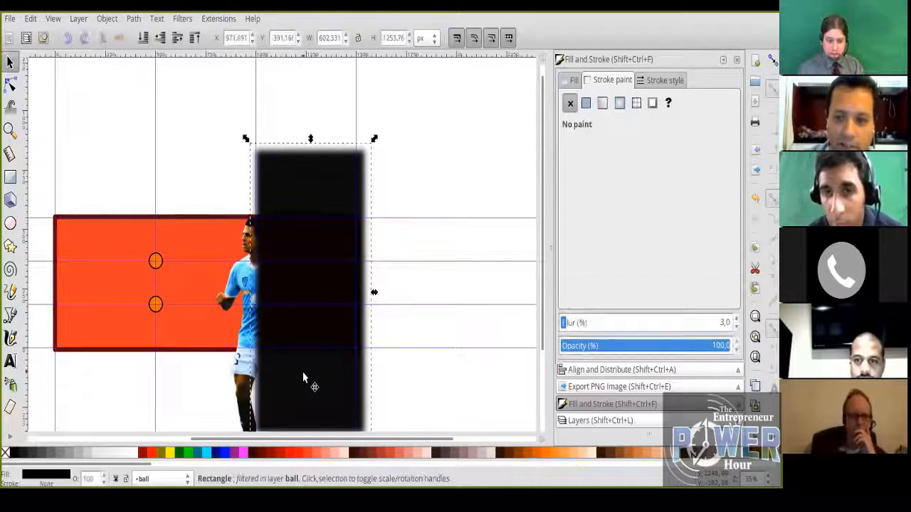
- Move the player image from the right inner vertical guide to just beside the left inner one
key(Escape)
click(222, 302)
drag(222, 299, 134, 292)
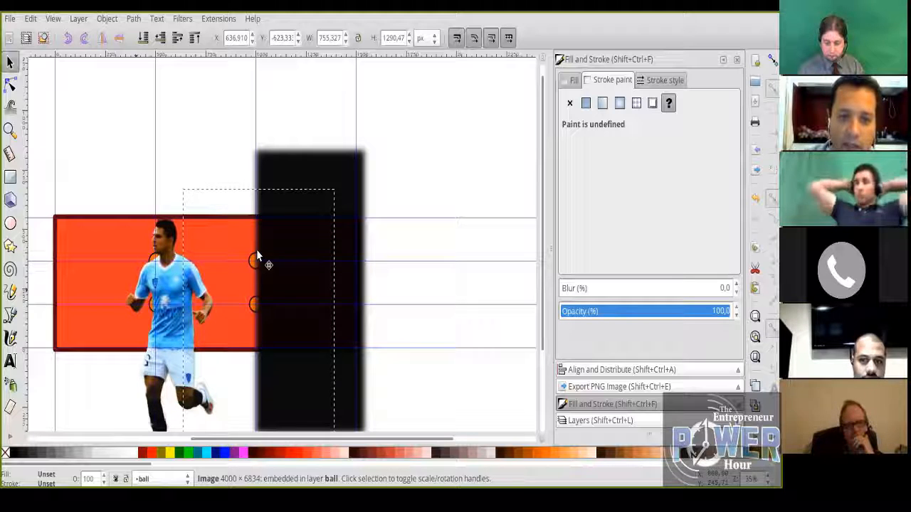
- Widen the black rectangle to the left inner vertical guide, about 1055 px wide, and reduce its blur to 0.7 %
click(315, 184)
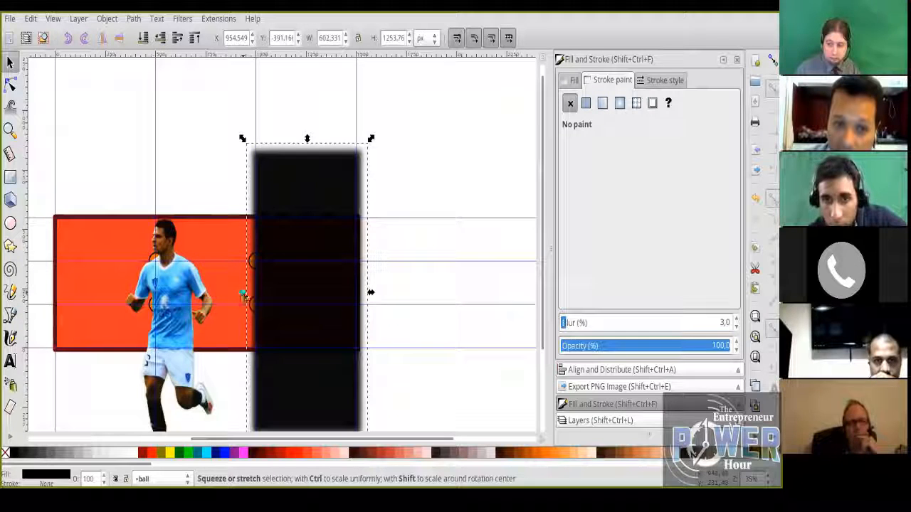
drag(242, 295, 142, 299)
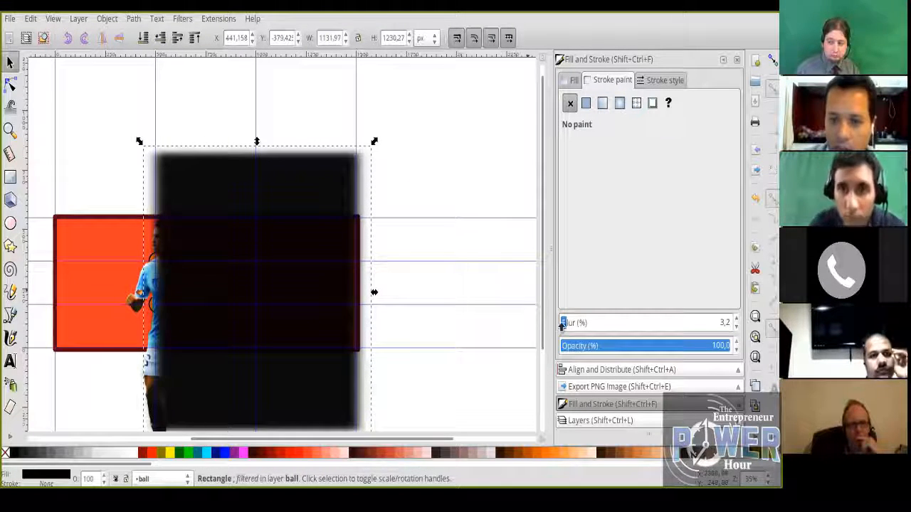
drag(562, 324, 562, 327)
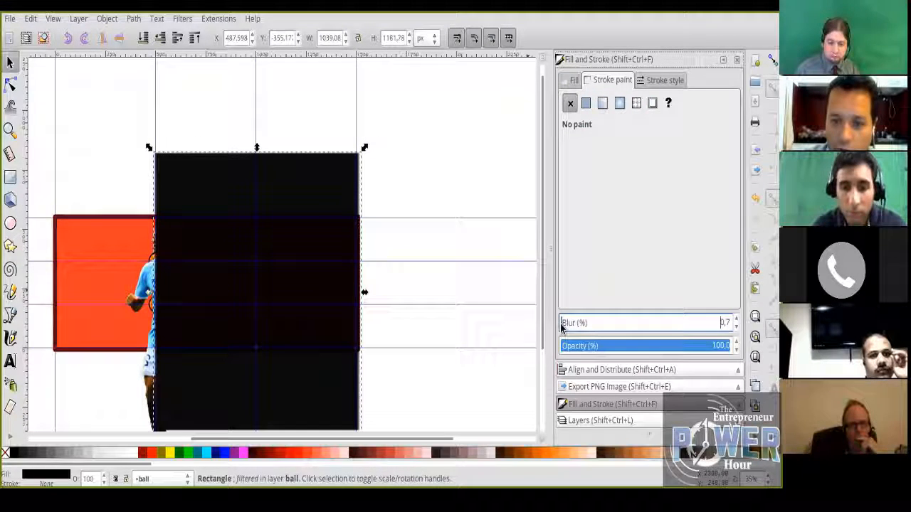
drag(309, 181, 313, 183)
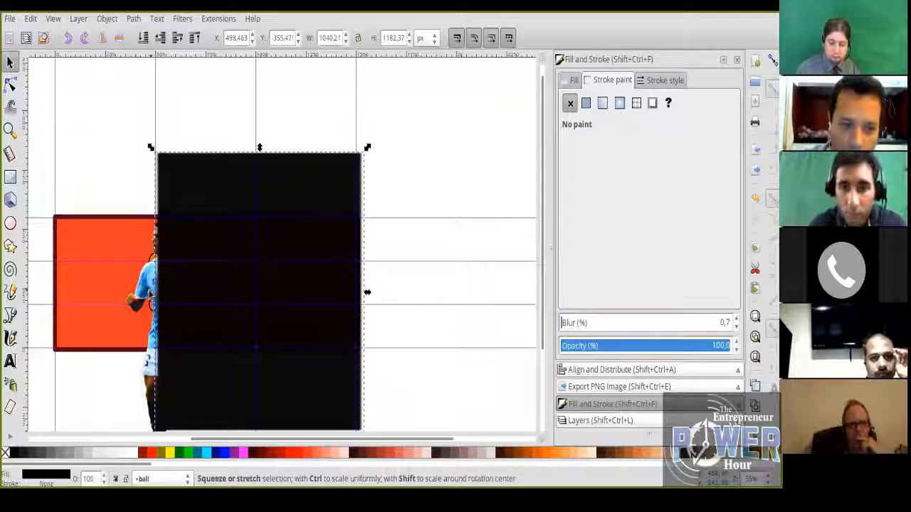
drag(150, 291, 147, 293)
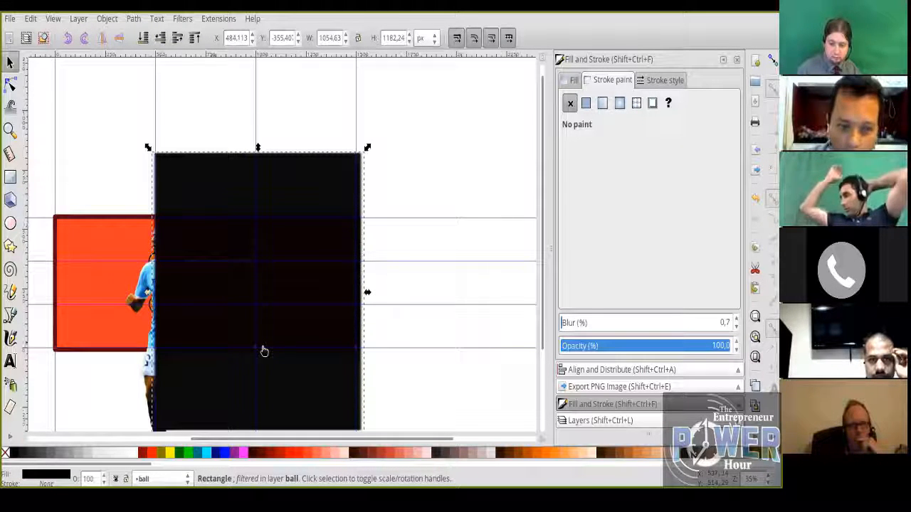
- Reposition the player image so its body is centred on the left inner vertical guide, at about X 117 px, Y -695 px
click(141, 390)
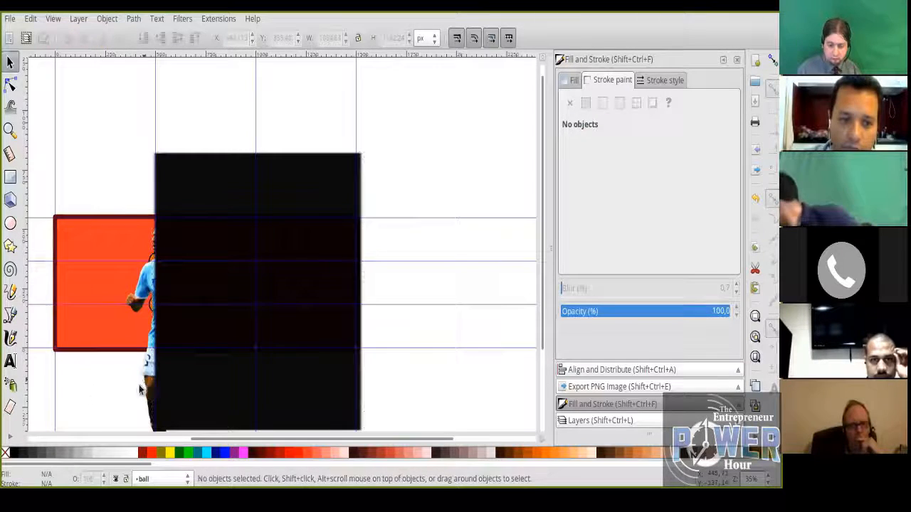
click(140, 390)
drag(118, 387, 132, 382)
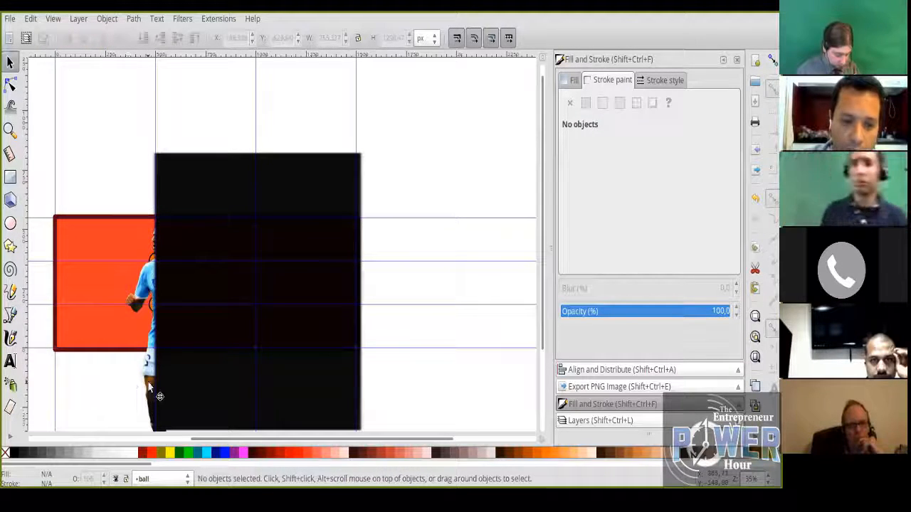
click(149, 386)
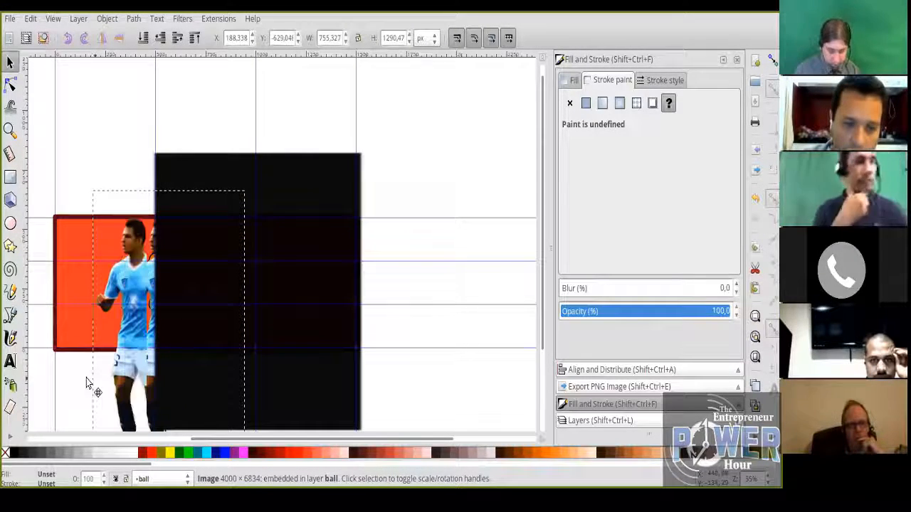
mouse_move(86, 378)
mouse_down()
mouse_move(86, 391)
mouse_move(155, 366)
mouse_move(171, 372)
mouse_move(159, 370)
mouse_move(119, 399)
mouse_move(344, 325)
mouse_move(366, 274)
mouse_up()
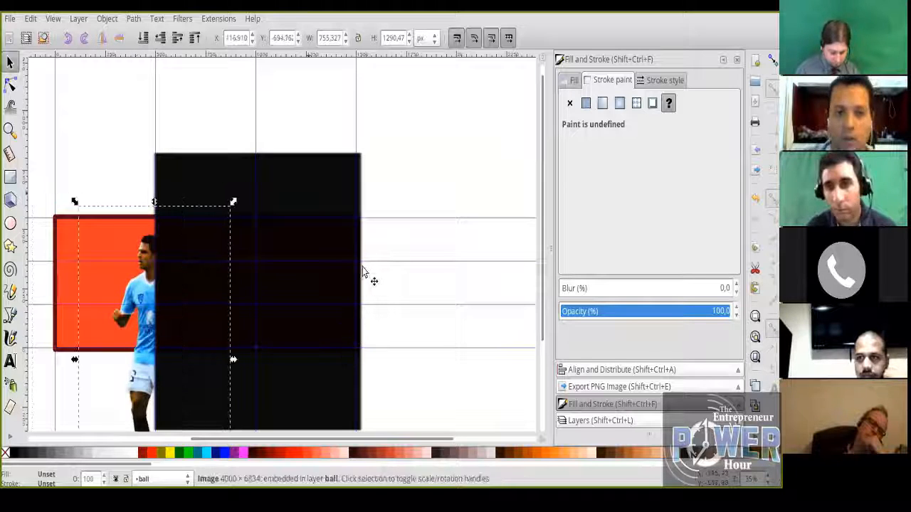
- Narrow the black rectangle to the right third, and reshape it to cover the full width below the lower inner horizontal guide
click(305, 192)
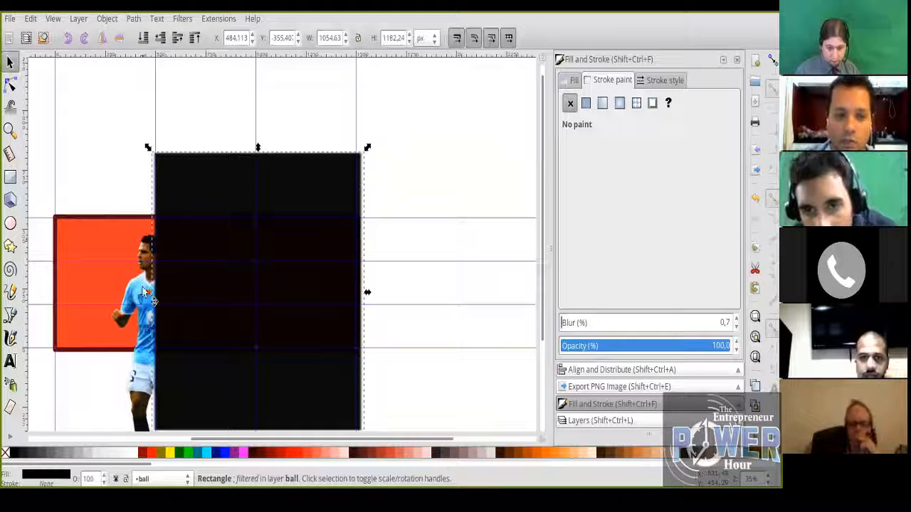
drag(153, 297, 252, 302)
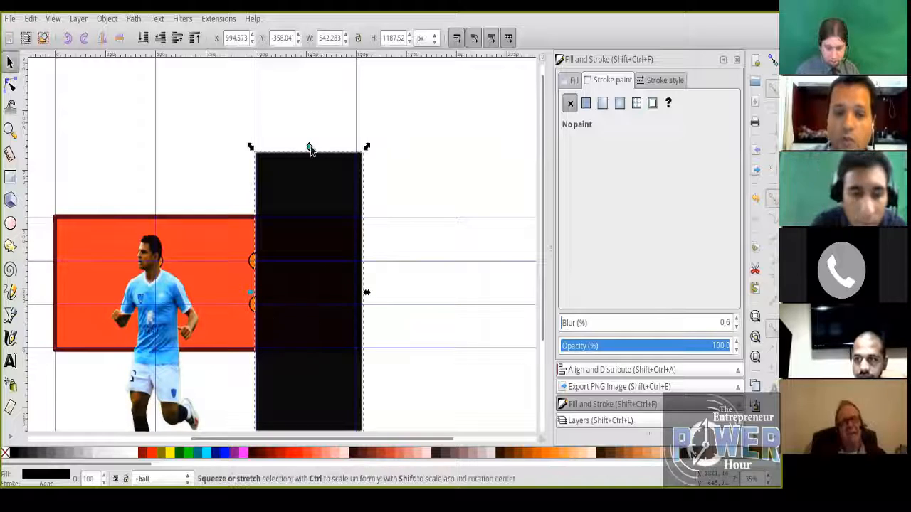
drag(309, 147, 300, 301)
drag(249, 371, 41, 370)
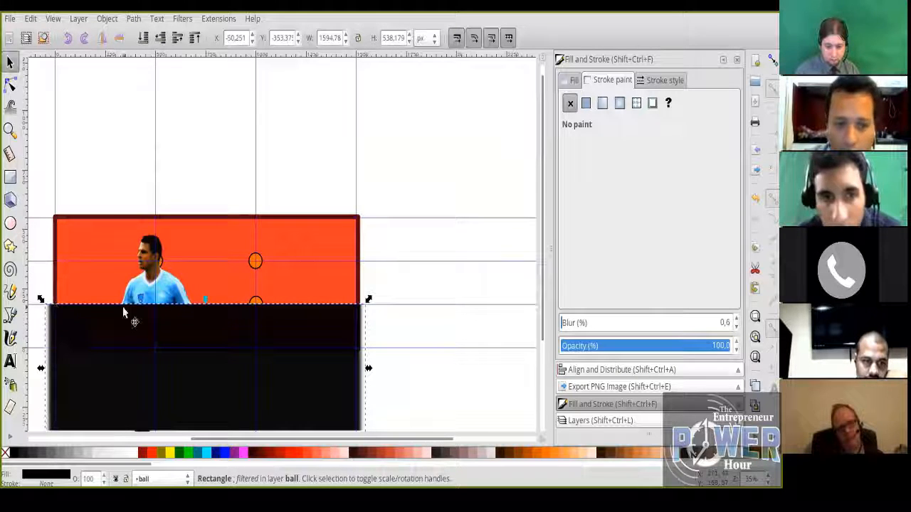
mouse_move(204, 303)
mouse_down()
mouse_move(209, 258)
mouse_move(201, 303)
mouse_up()
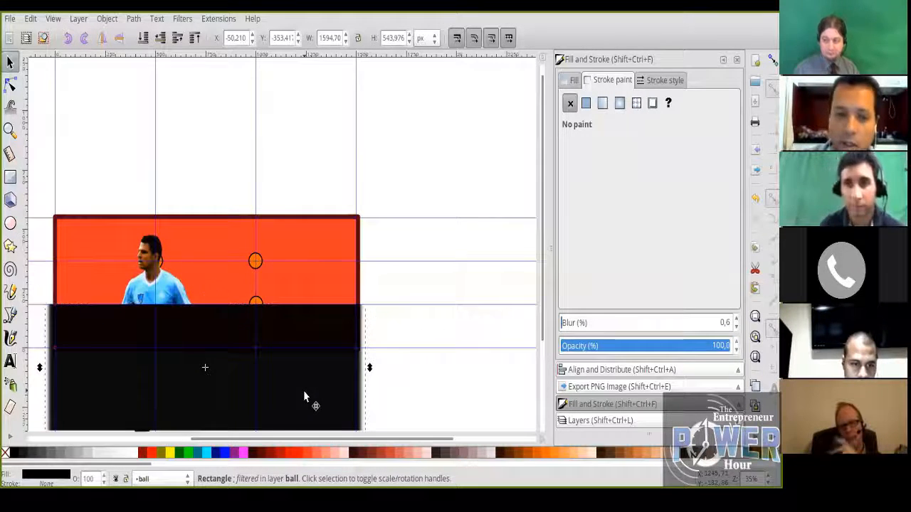
- Delete the black rectangle covering the composition and leave nothing selected
key(Delete)
click(178, 384)
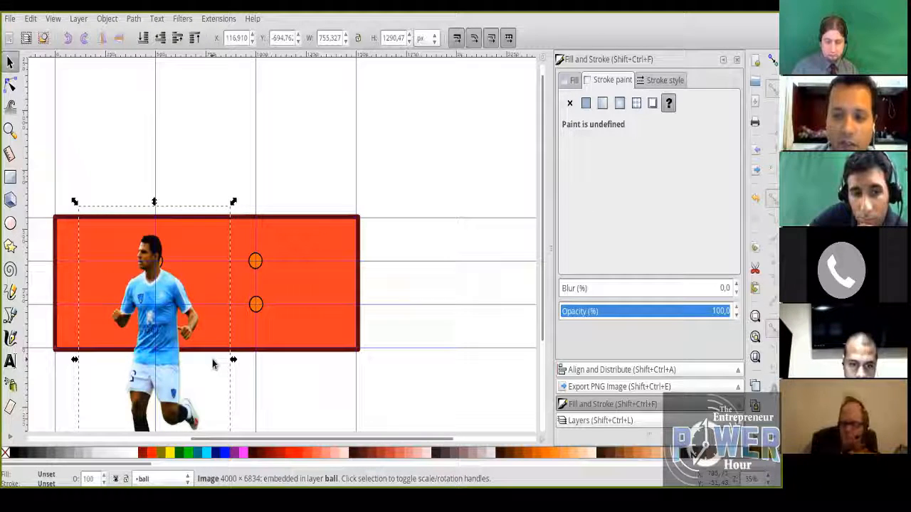
mouse_move(502, 481)
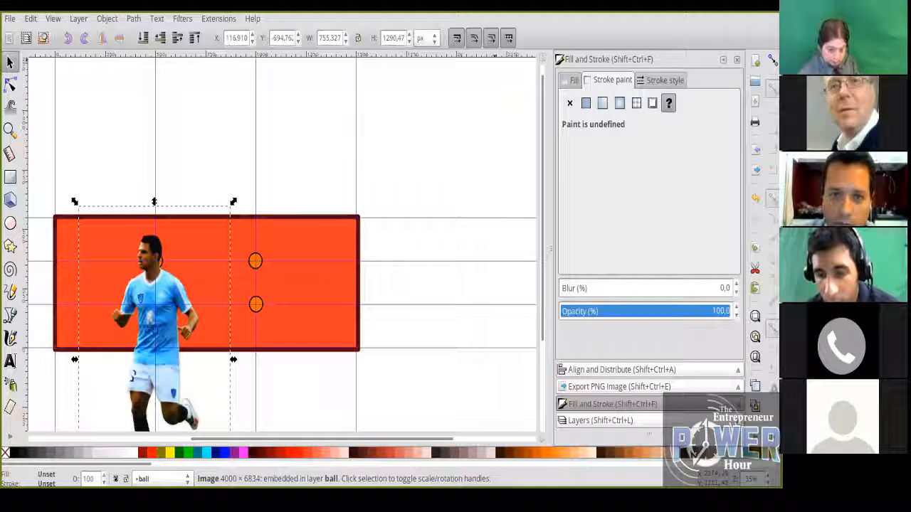
click(378, 169)
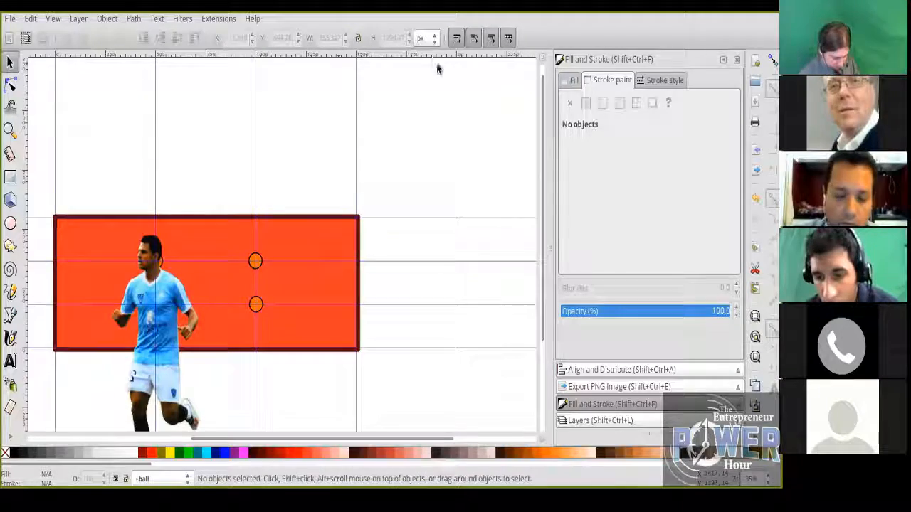
key(alt+Tab)
key(alt+Tab)
key(alt+Tab)
key(alt+Tab)
key(alt+Tab)
key(alt+Tab)
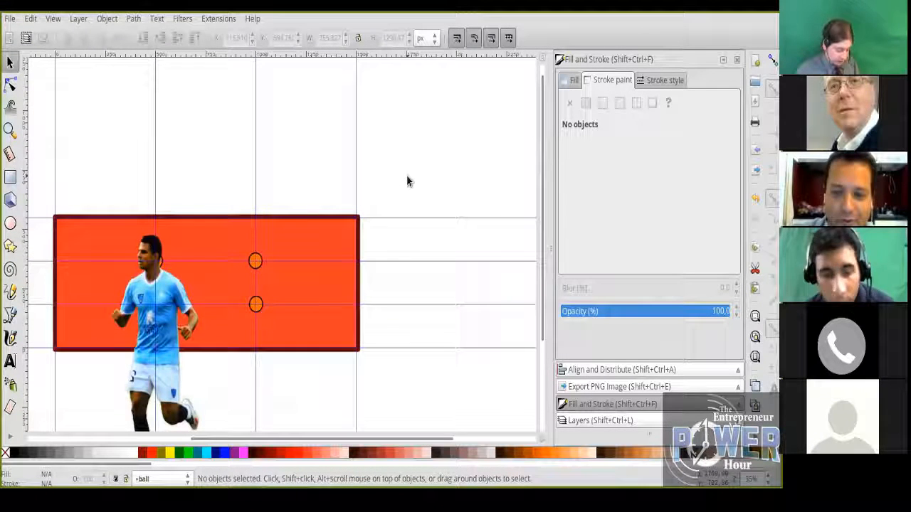
click(176, 367)
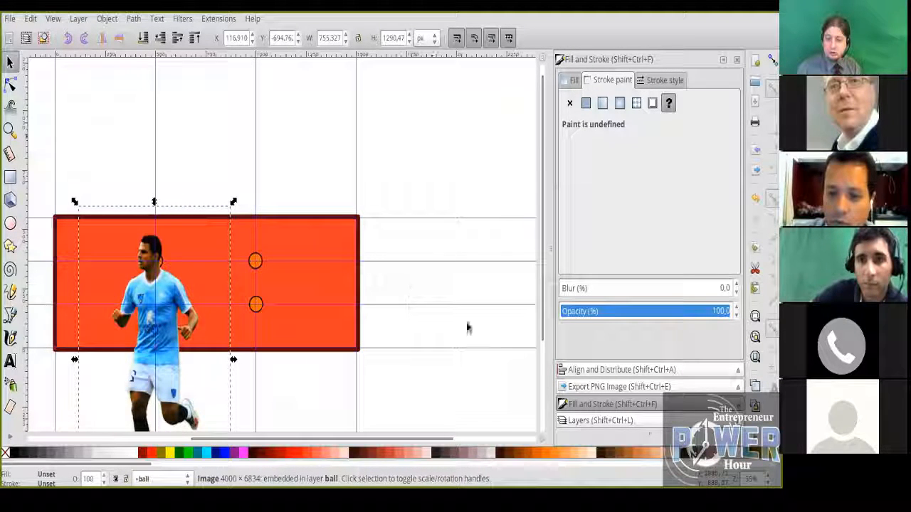
click(308, 163)
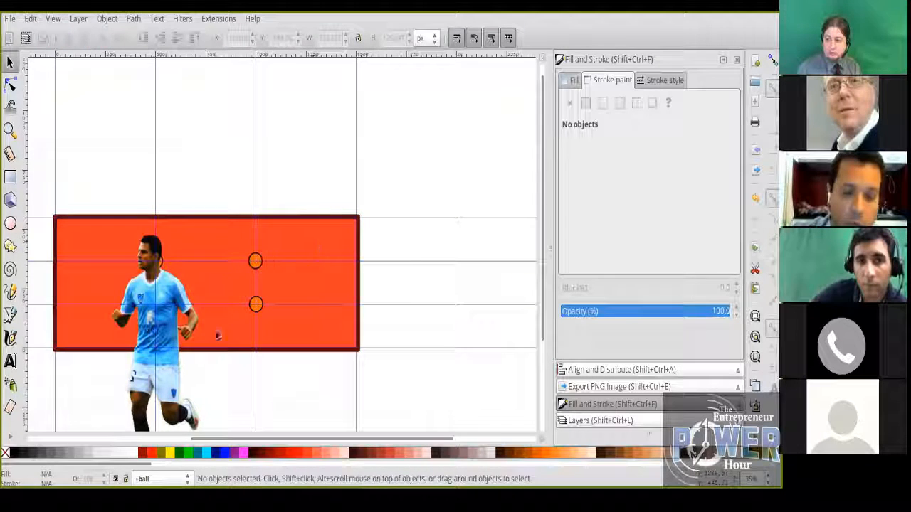
click(178, 402)
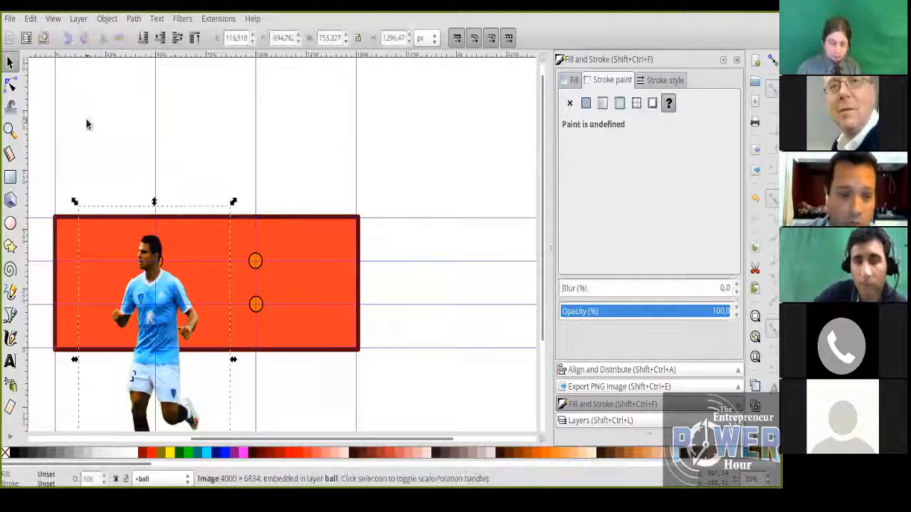
- Start importing an image into the document and abandon the import
click(10, 19)
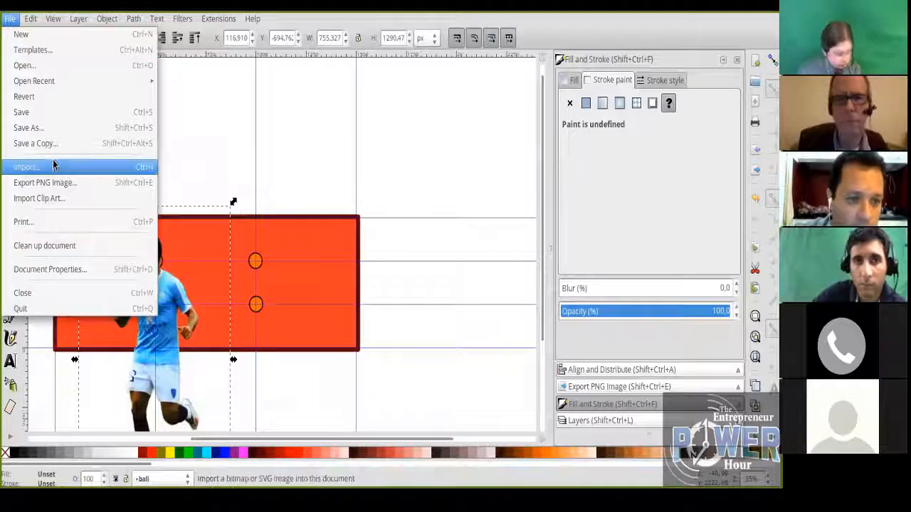
click(67, 166)
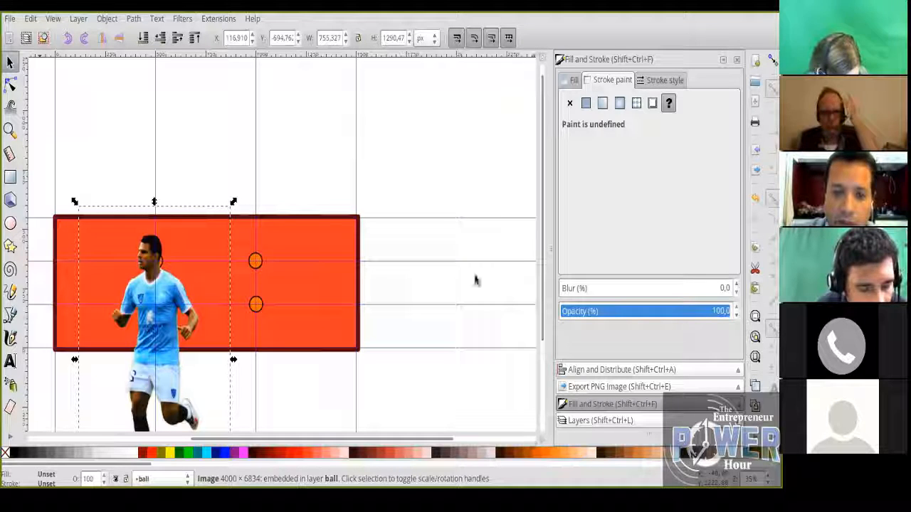
click(216, 142)
- Flip the player image horizontally to try the opposite facing direction, and flip it back
click(173, 381)
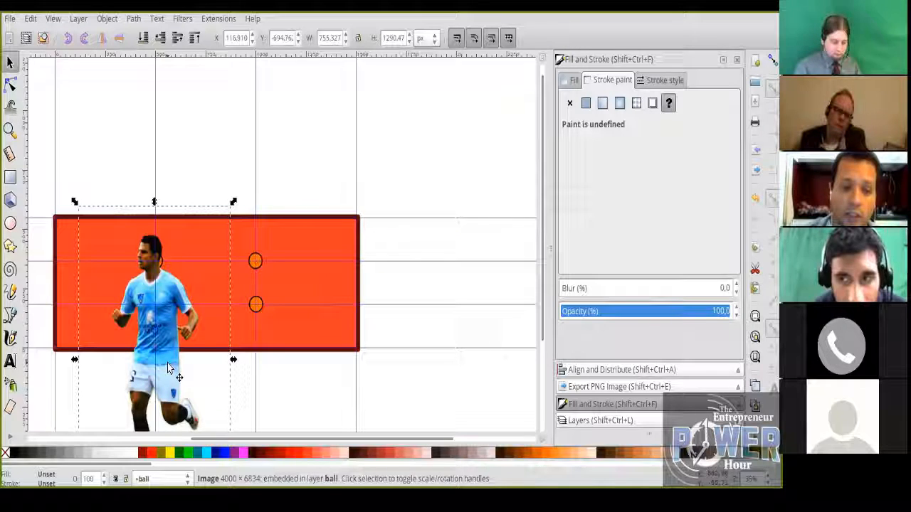
click(104, 38)
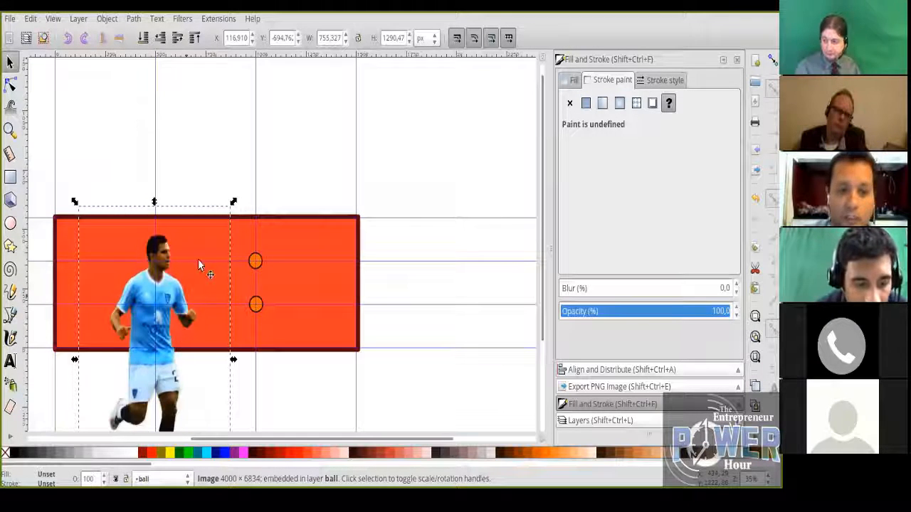
click(102, 39)
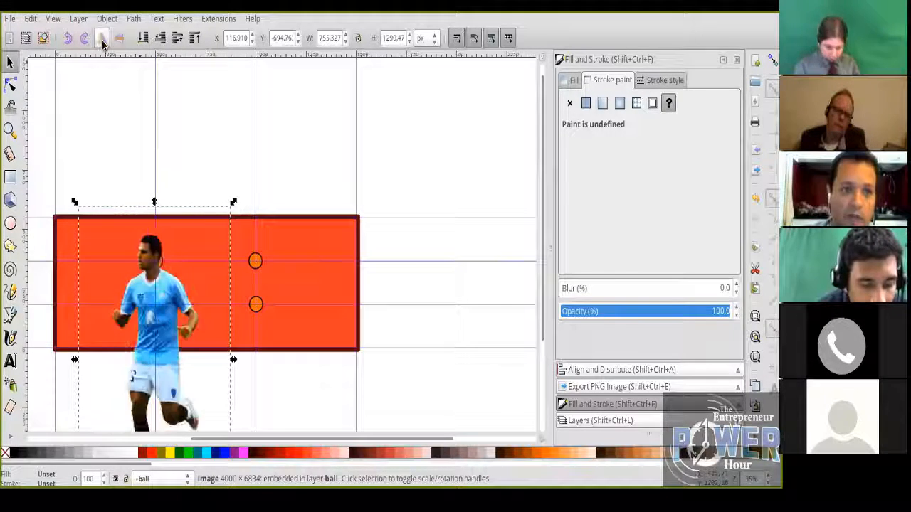
- Flip the player image horizontally to face the composition's open side, and flip it vertically and back
click(102, 39)
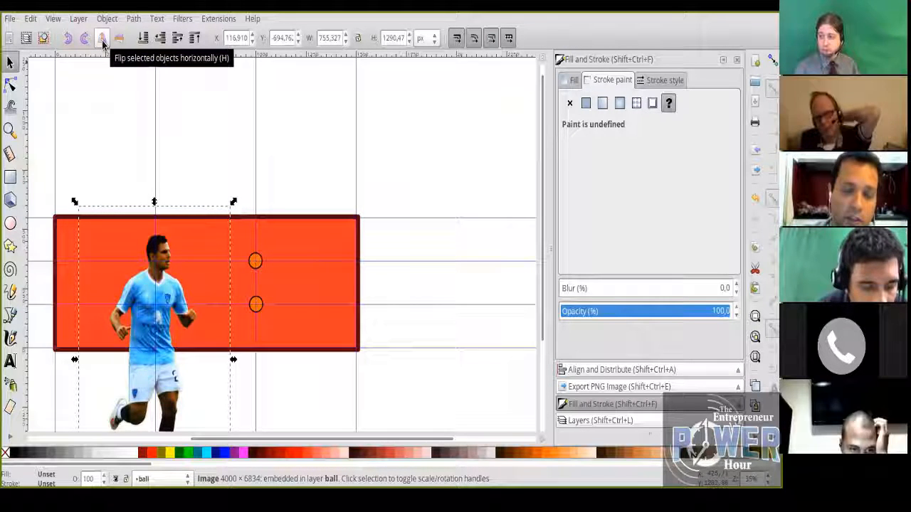
click(120, 39)
click(121, 41)
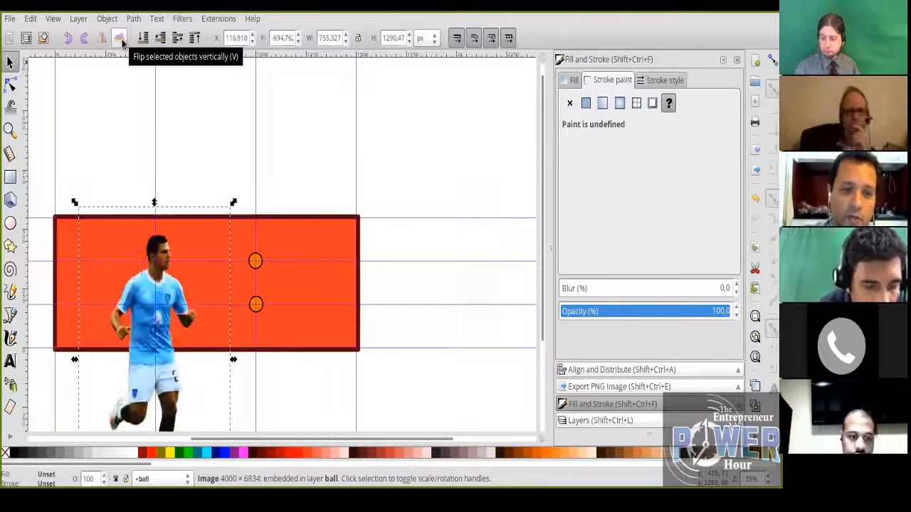
- Move the player image up off the lower guide intersections, and delete all the orange circles marking the guide intersections
drag(176, 379, 204, 365)
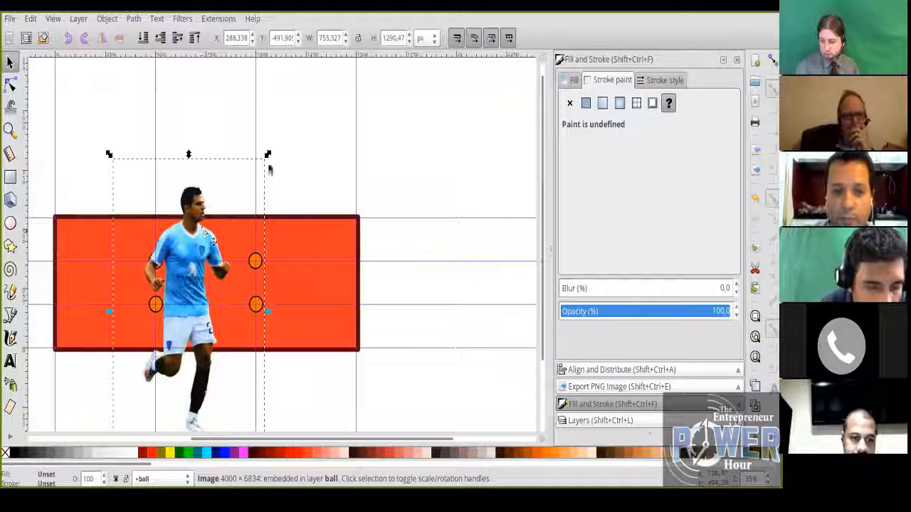
drag(189, 198, 181, 188)
mouse_move(317, 175)
mouse_down()
mouse_move(135, 385)
mouse_move(132, 377)
mouse_up()
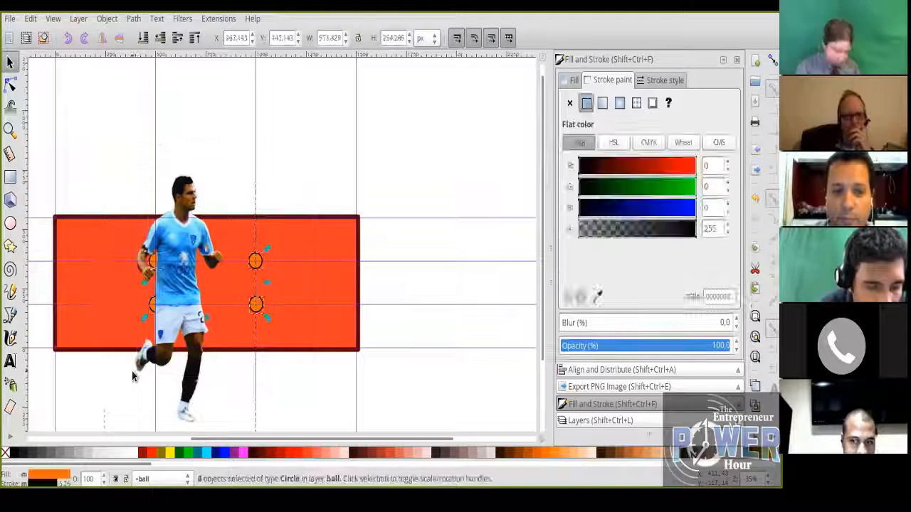
key(Delete)
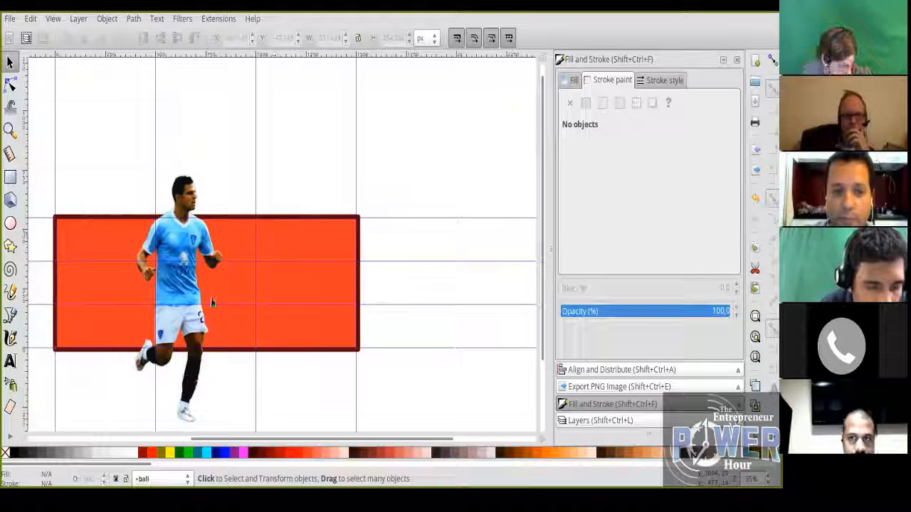
- Move the player back down onto the left inner vertical guide with his head near the upper inner guide, and leave nothing selected
click(193, 333)
drag(192, 336, 168, 354)
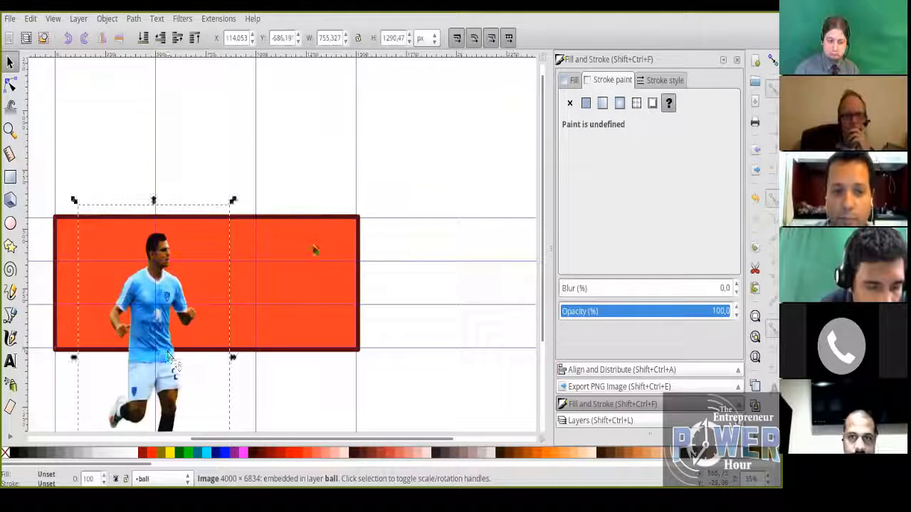
key(Escape)
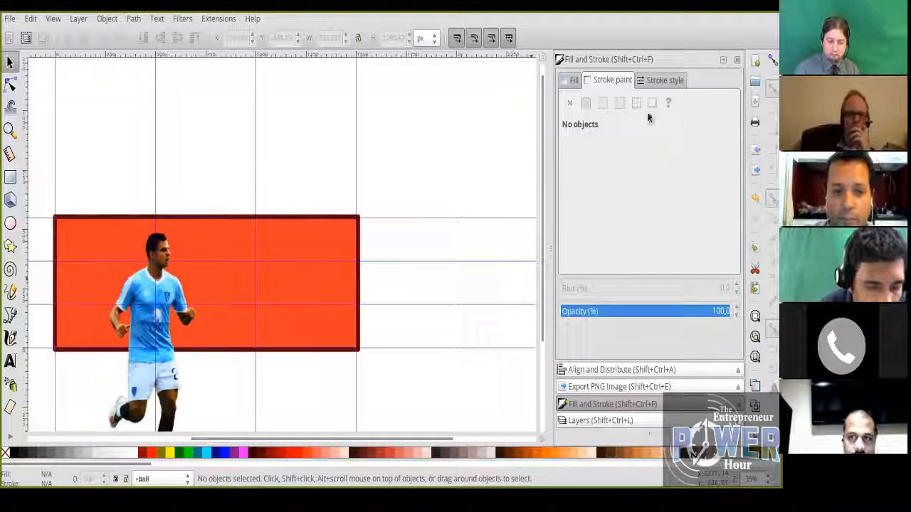
- Unlock and activate the background layer, and fill its rectangle with a very dark green
click(589, 420)
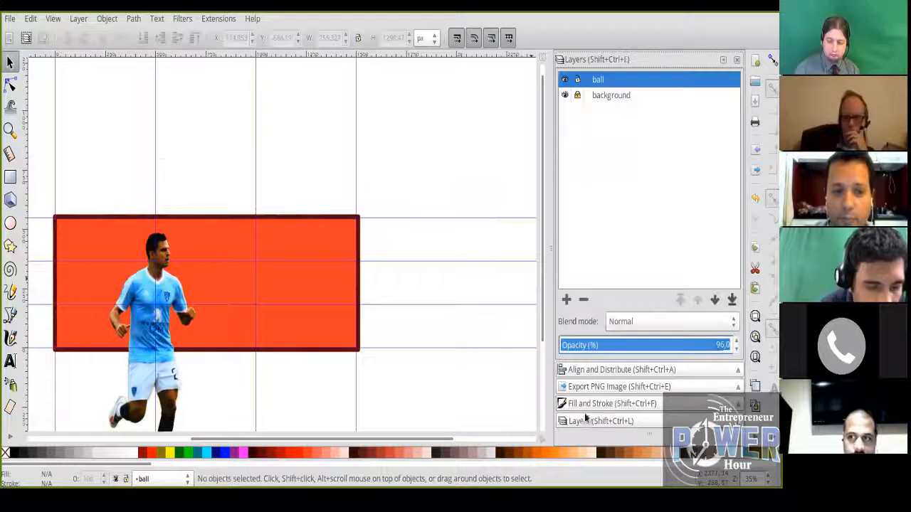
click(605, 96)
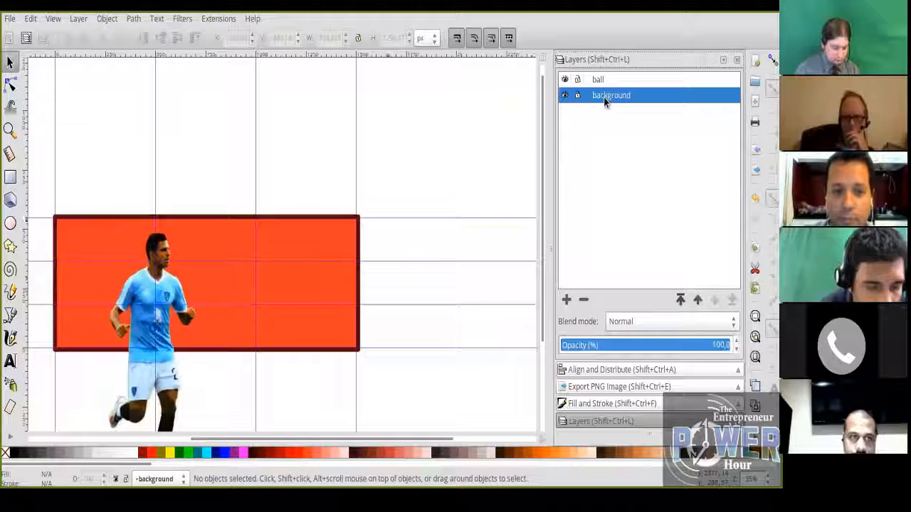
click(293, 297)
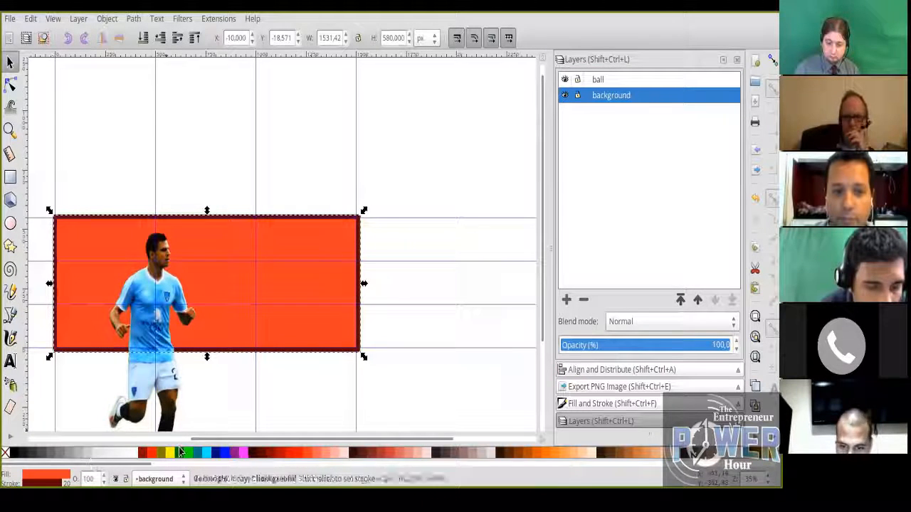
click(182, 453)
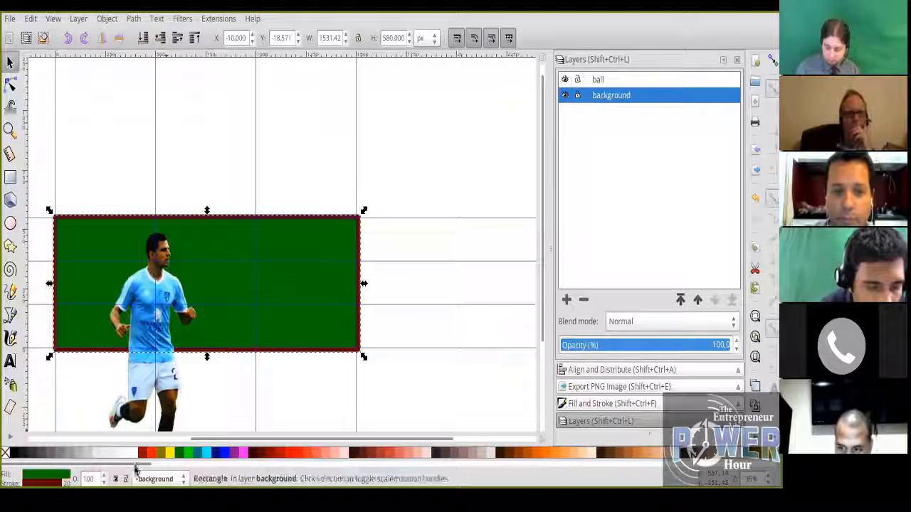
drag(146, 464, 397, 463)
click(413, 452)
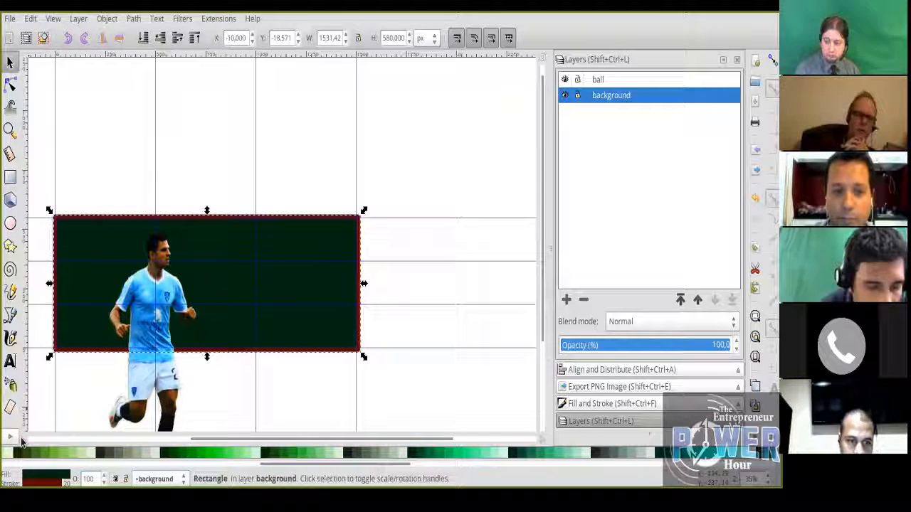
- Remove the dark red stroke from the background rectangle
drag(398, 464, 43, 464)
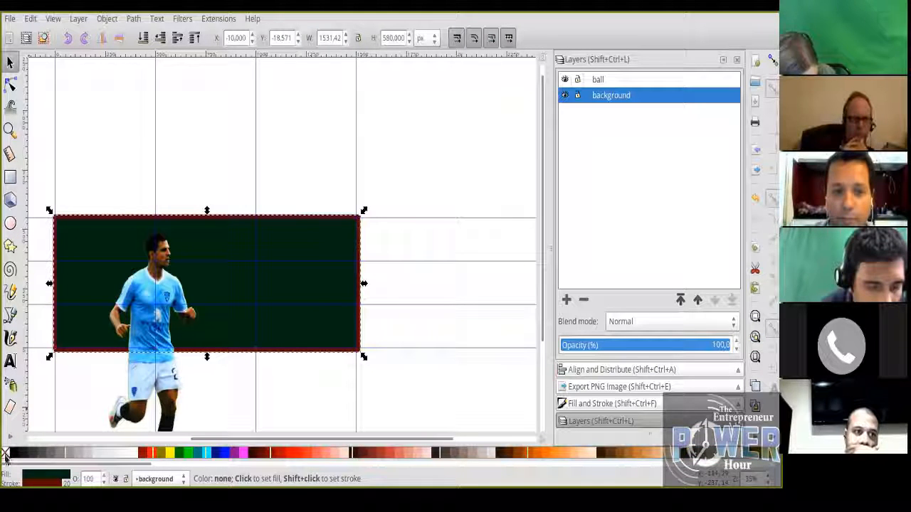
right_click(6, 459)
click(28, 378)
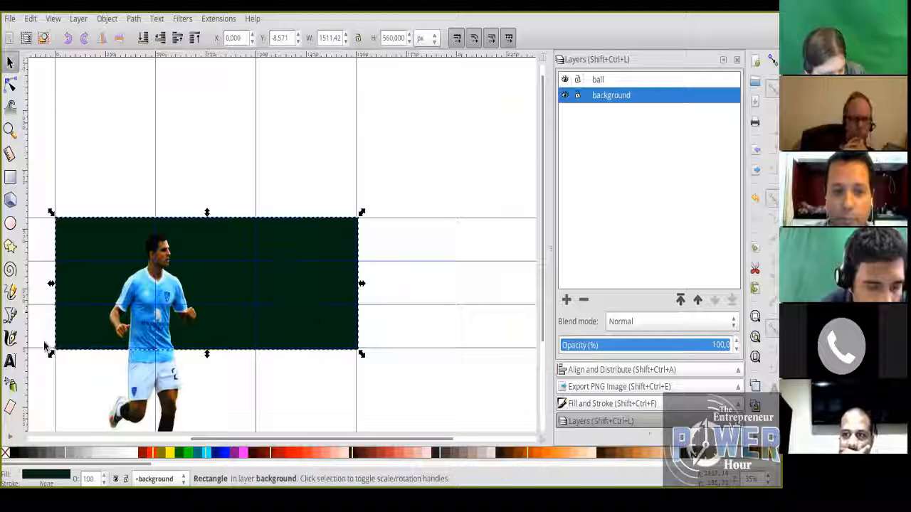
- Apply a radial gradient fill to the background rectangle, centred near its left side, and enlarge its upper radius
click(10, 425)
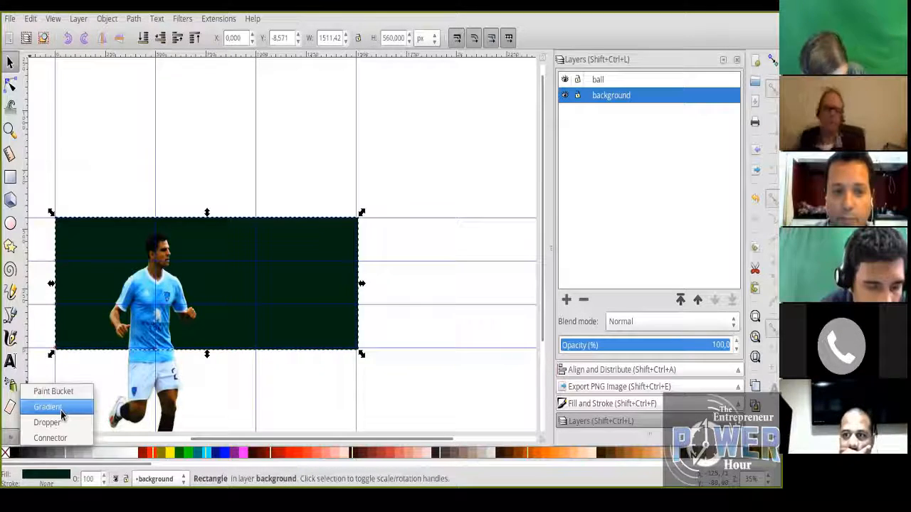
click(61, 409)
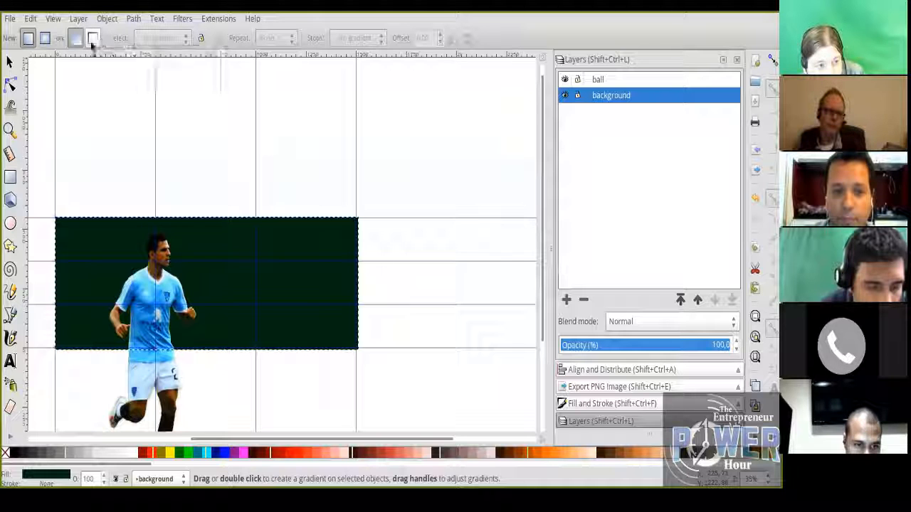
click(46, 39)
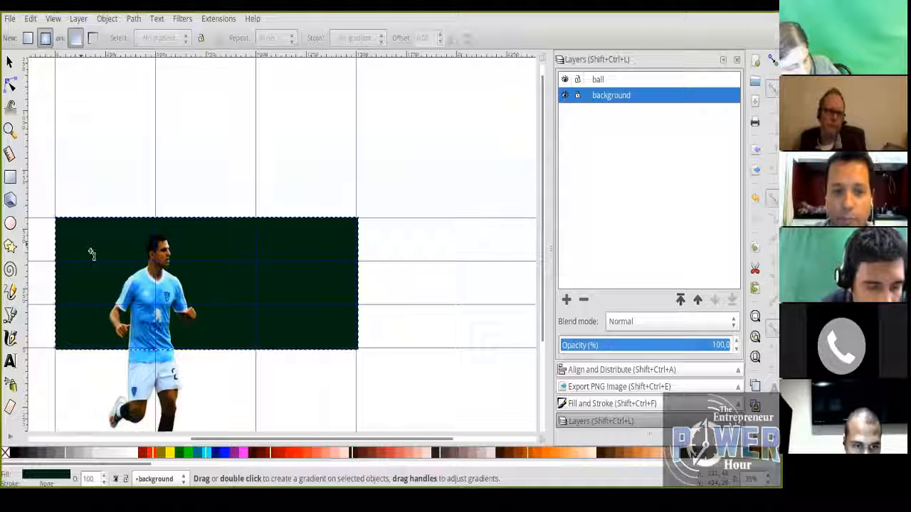
drag(98, 269, 212, 329)
drag(121, 210, 134, 187)
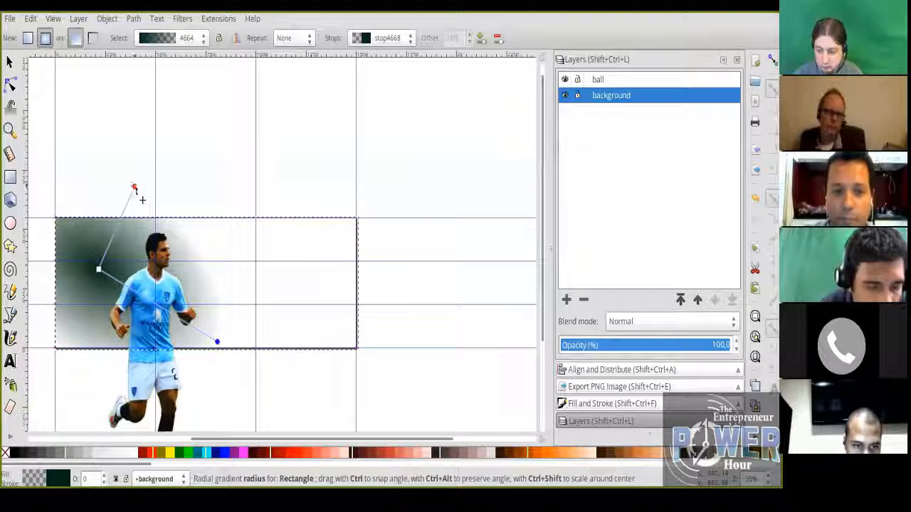
drag(134, 188, 146, 168)
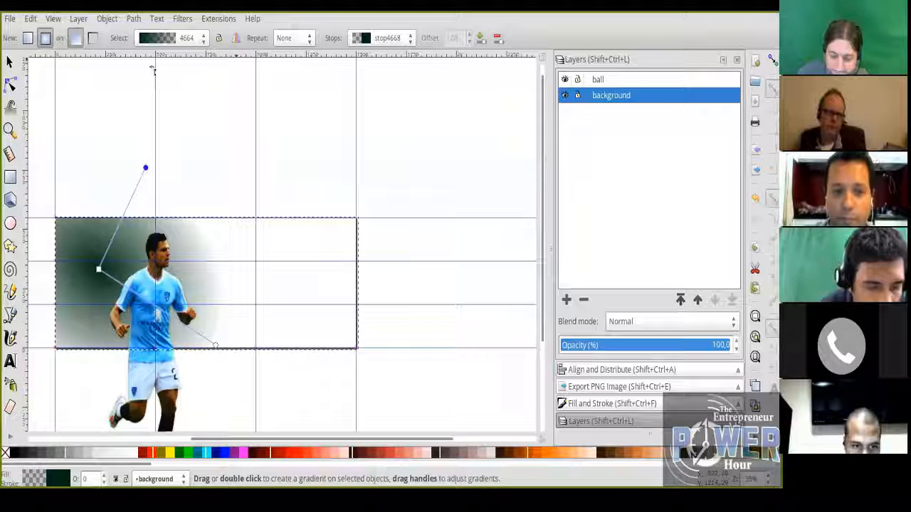
- Set the gradient's outer stop to a near-black colour with green 16 and alpha 255
click(575, 403)
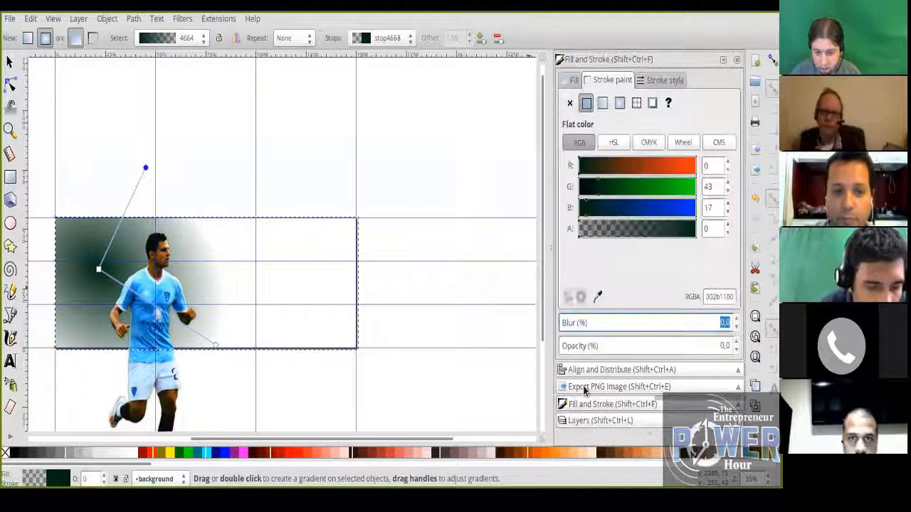
click(381, 38)
click(378, 25)
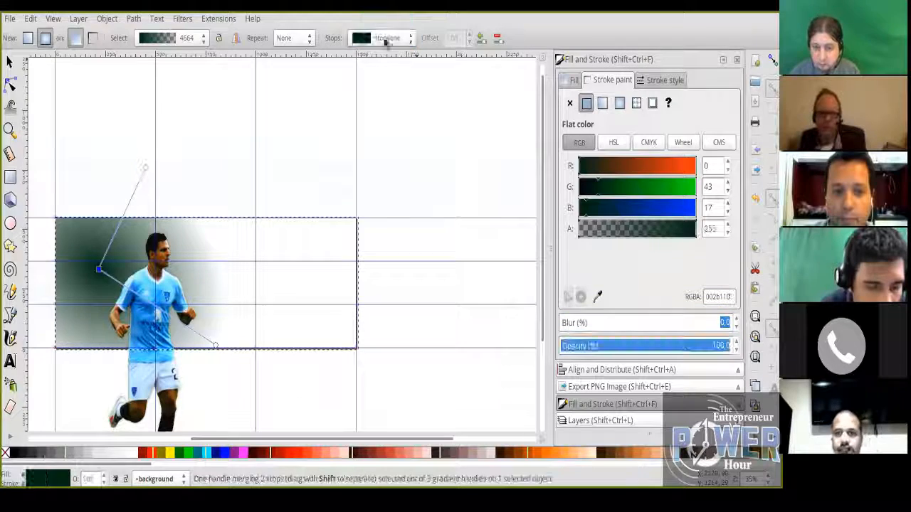
click(611, 230)
drag(611, 230, 726, 234)
click(396, 40)
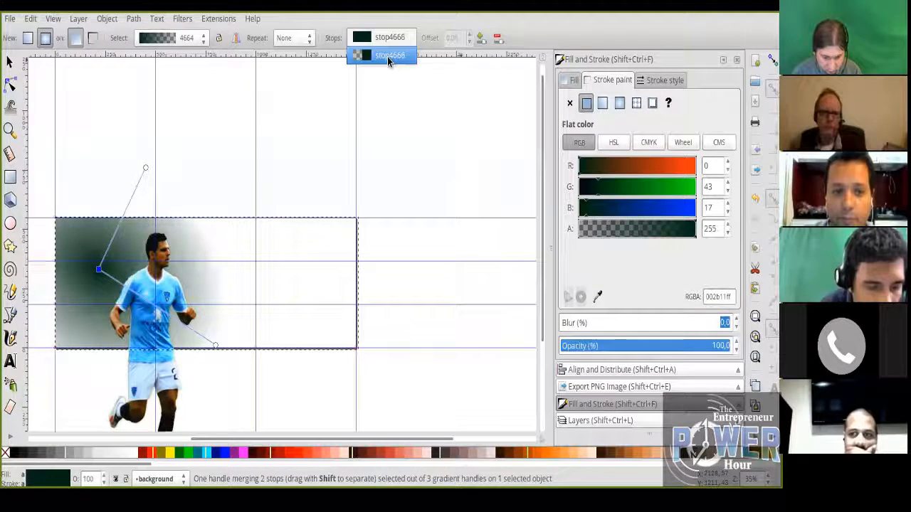
click(387, 57)
click(586, 189)
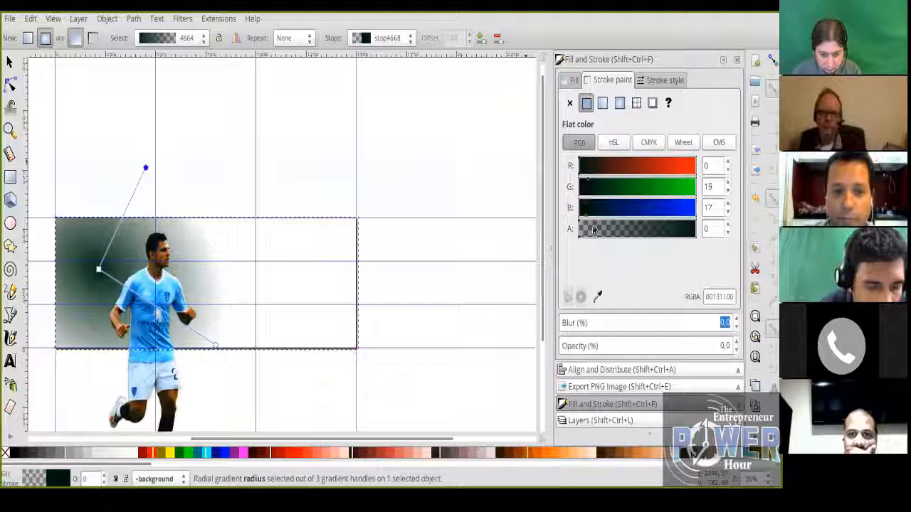
drag(594, 230, 733, 233)
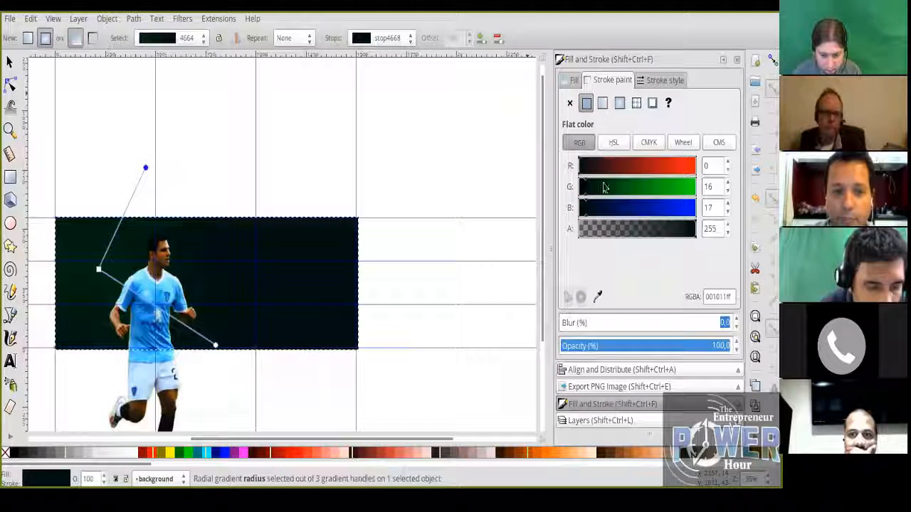
- Try green 77 on the outer stop, set its red to 1 and green to 17, and lengthen the gradient's upper radius
drag(602, 187, 612, 190)
click(580, 167)
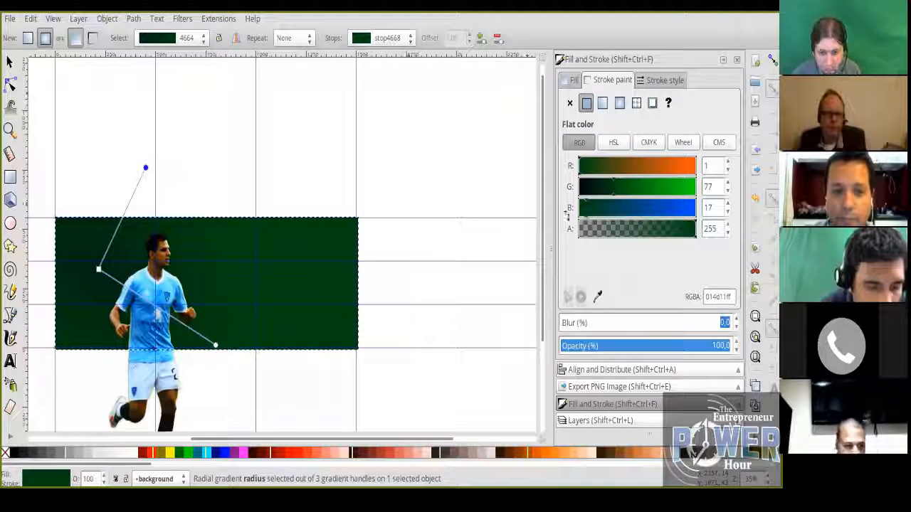
drag(145, 169, 169, 144)
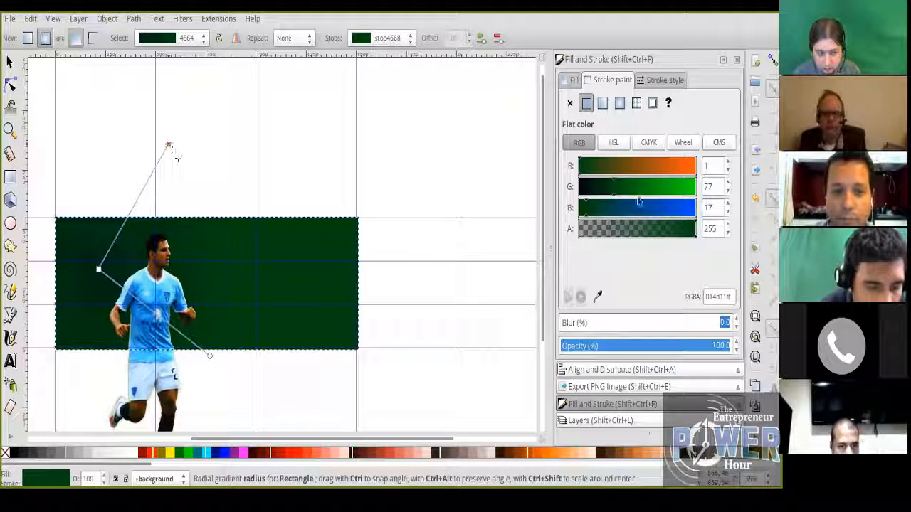
drag(616, 187, 586, 186)
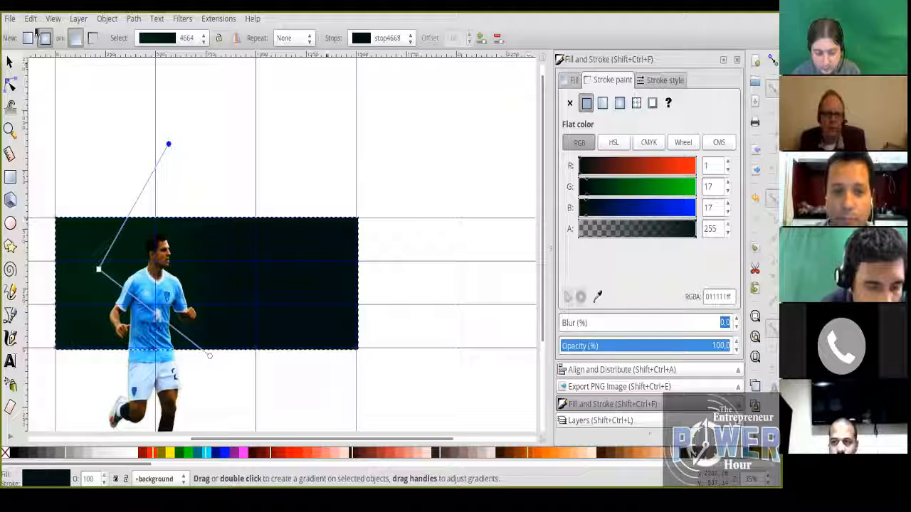
- Move the gradient's centre right onto the player, adjust its upper radius handle, and leave nothing selected
drag(100, 272, 157, 273)
mouse_move(227, 148)
mouse_down()
mouse_move(205, 199)
mouse_move(223, 150)
mouse_move(202, 154)
mouse_move(178, 212)
mouse_move(213, 139)
mouse_up()
key(s)
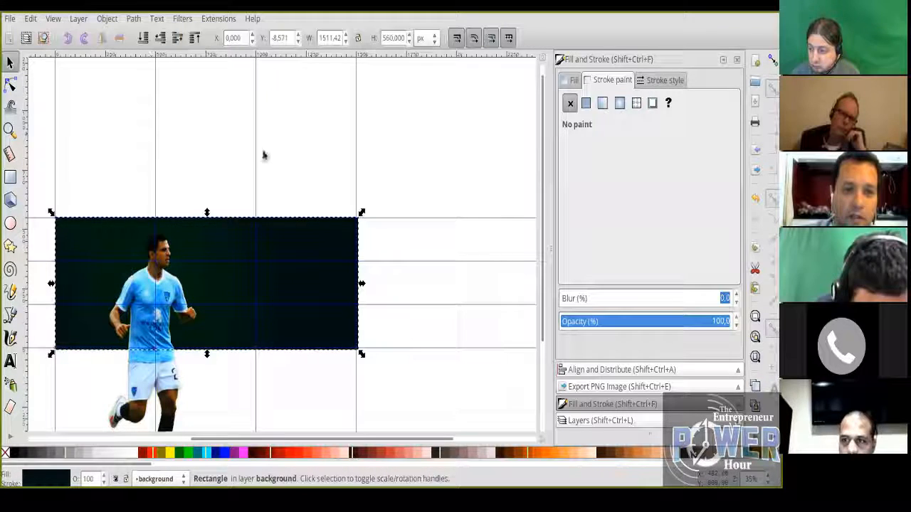
key(Escape)
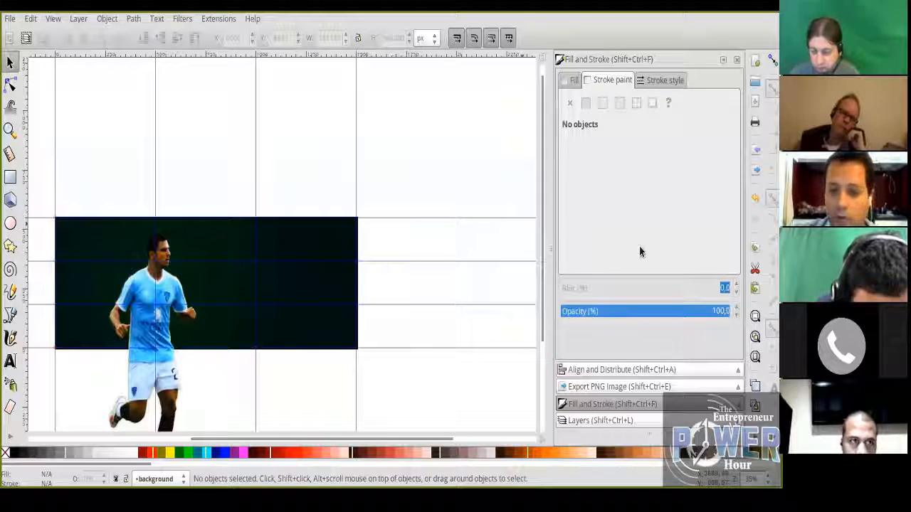
- Lock the background layer, and rename the ball layer as player and lock it too
click(595, 423)
click(577, 95)
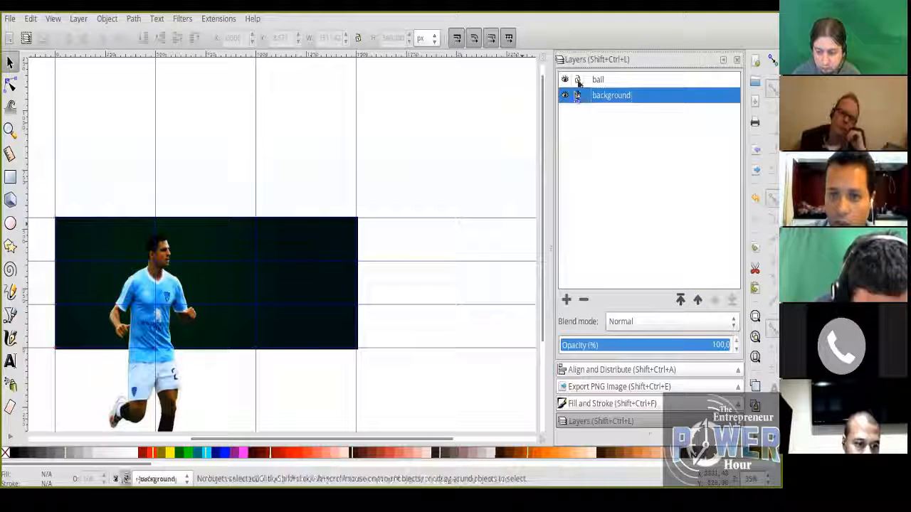
double_click(611, 79)
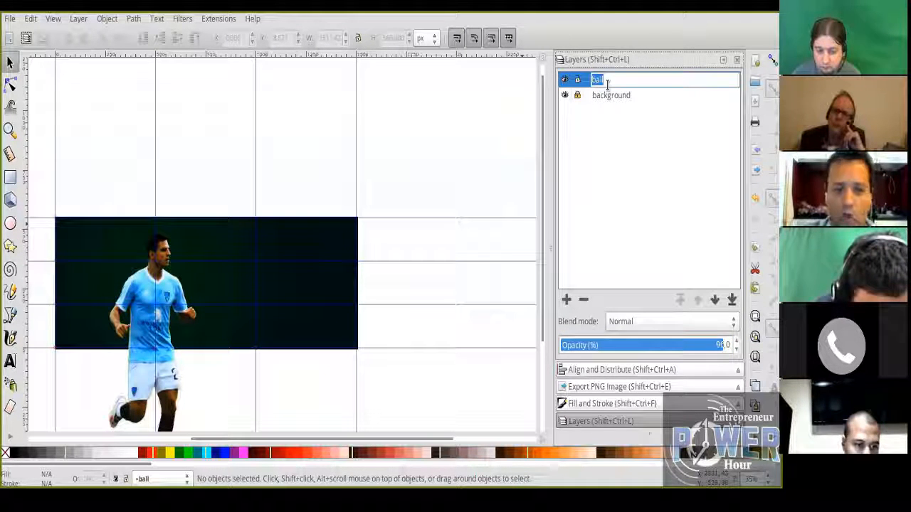
text(player)
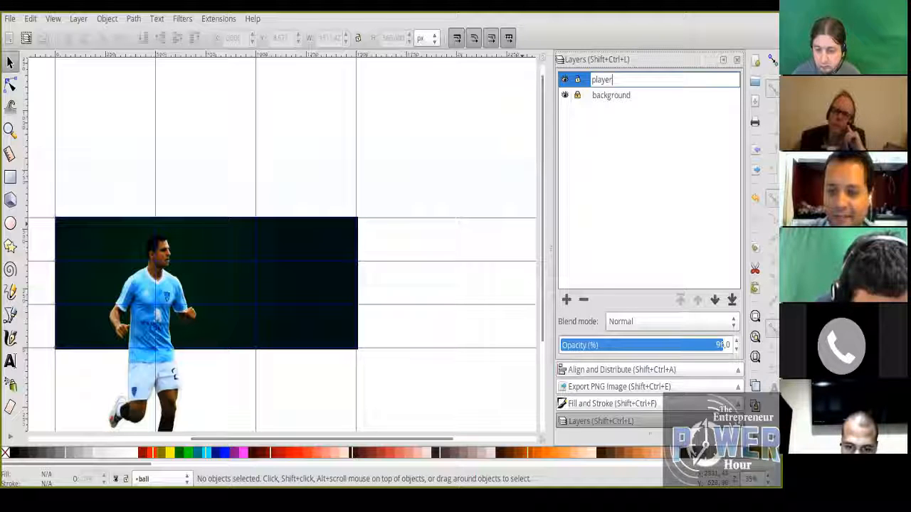
key(Return)
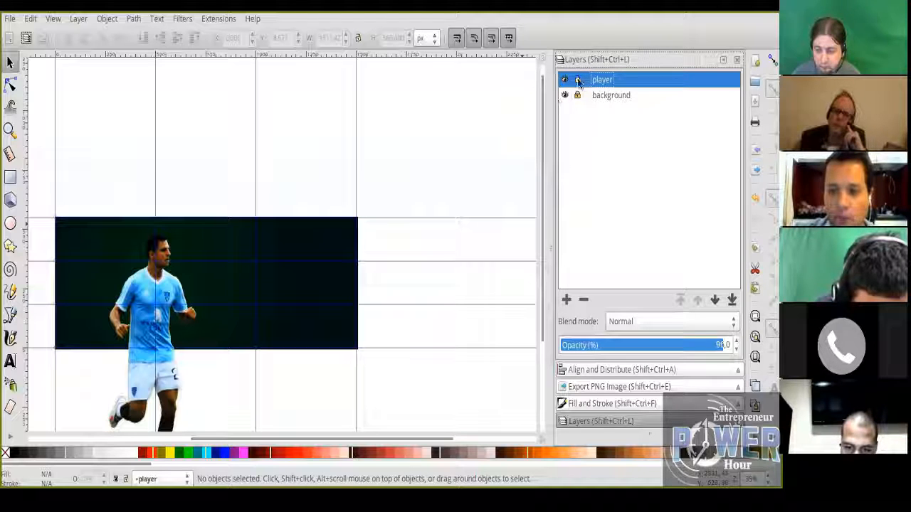
click(577, 79)
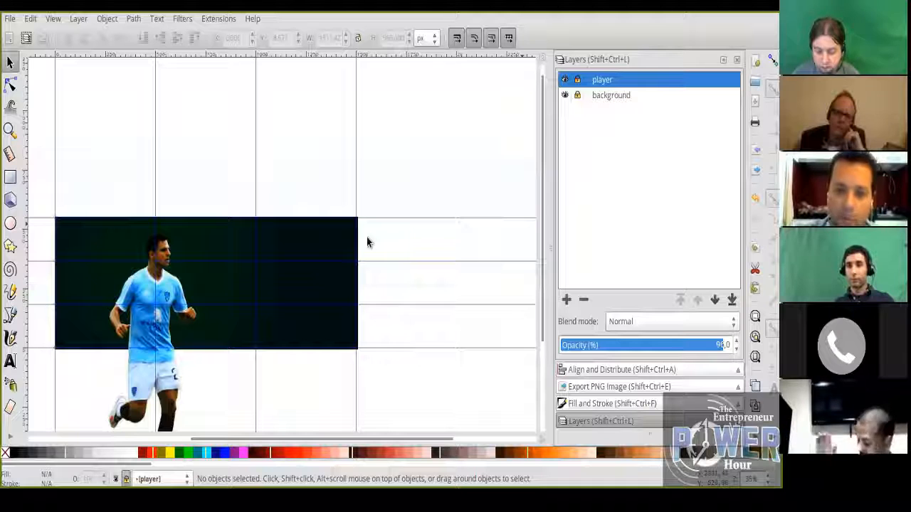
- Add a new layer named text above the player layer
click(424, 291)
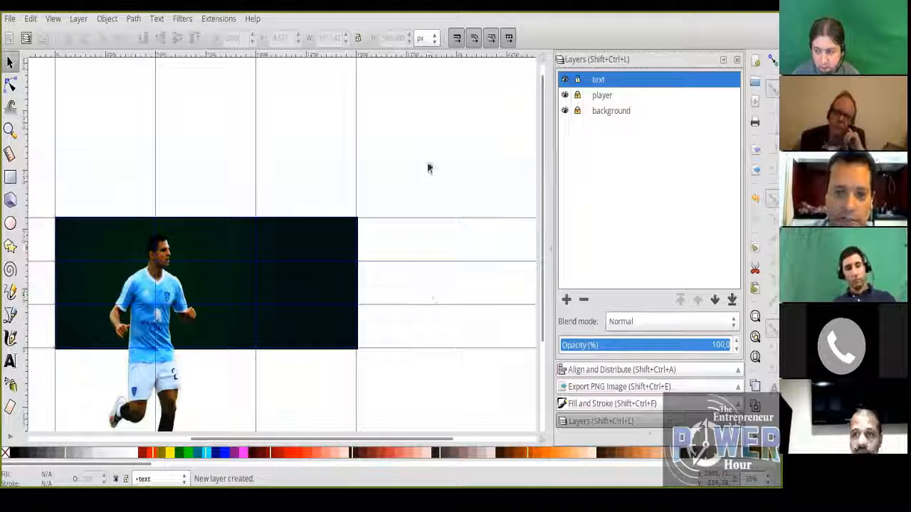
- Add the text "Soocer Player" on the dark banner, to the right of the player
click(11, 361)
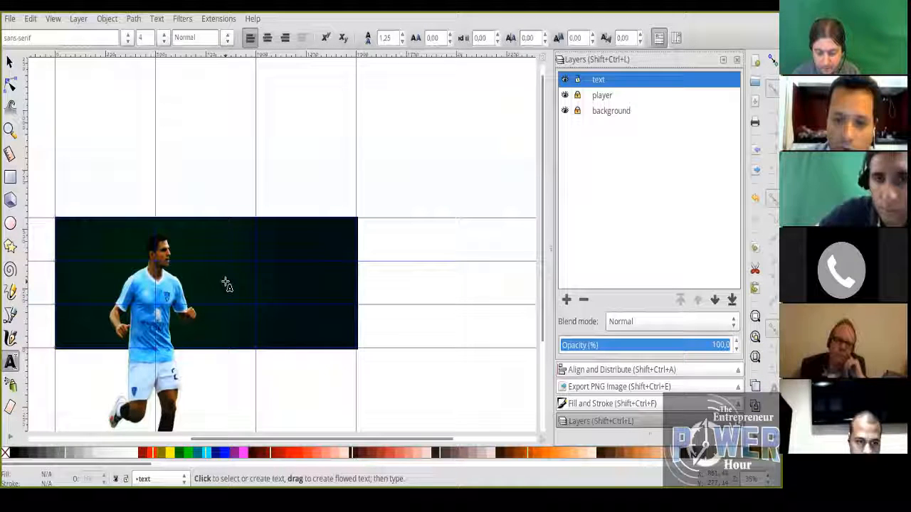
click(222, 279)
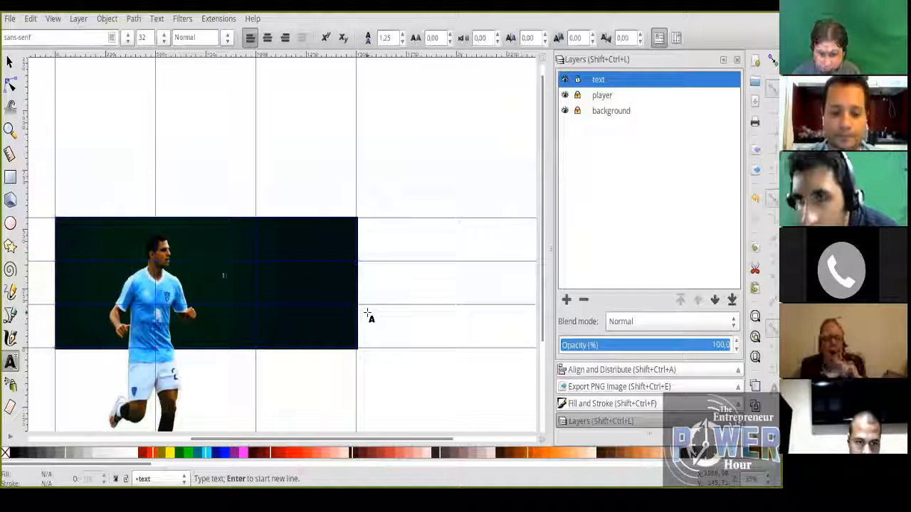
text(sup)
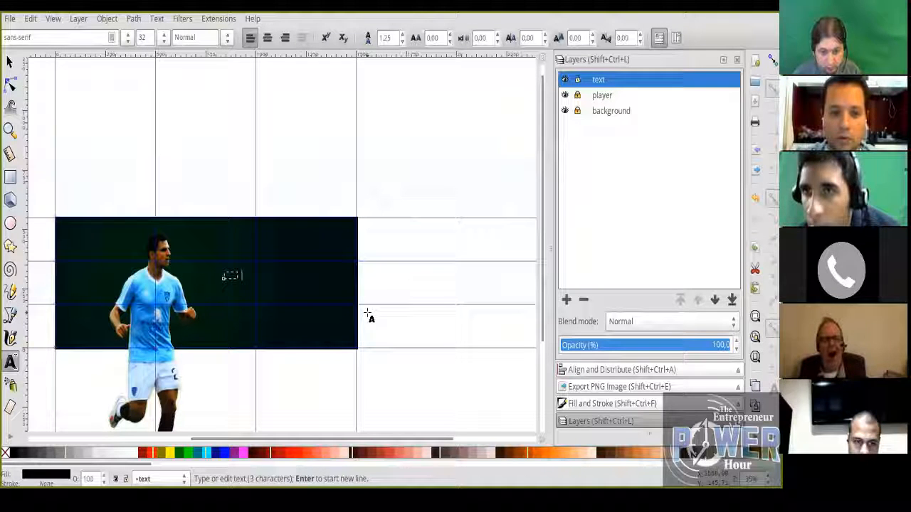
text(er striker)
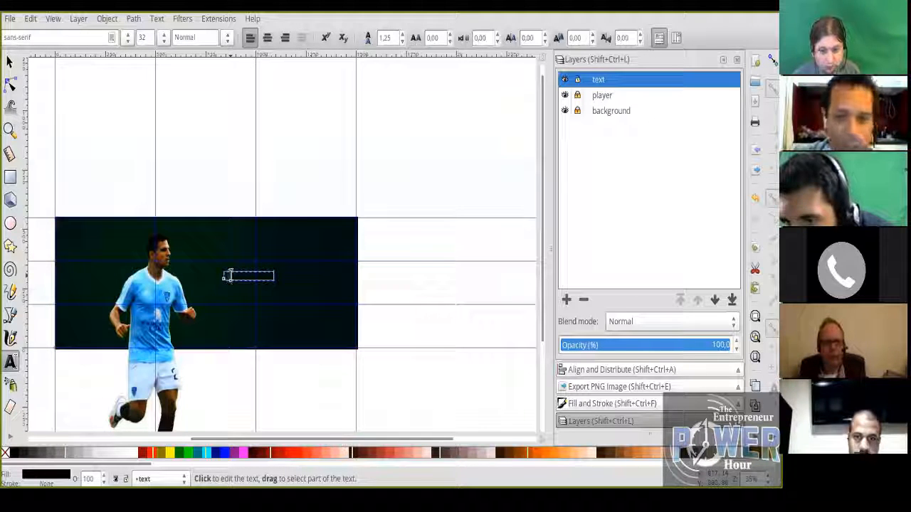
- Set the whole new text's font to Fjalla One and fill it white
click(230, 274)
key(ctrl+a)
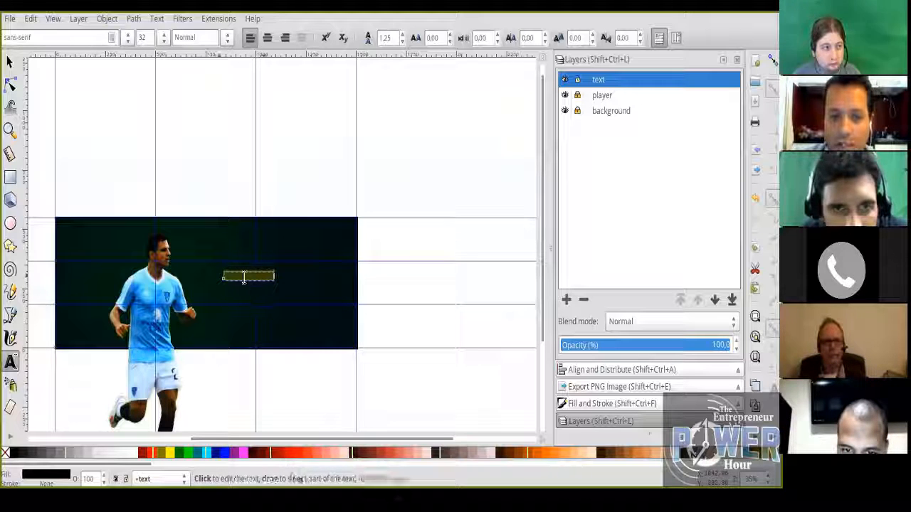
click(126, 41)
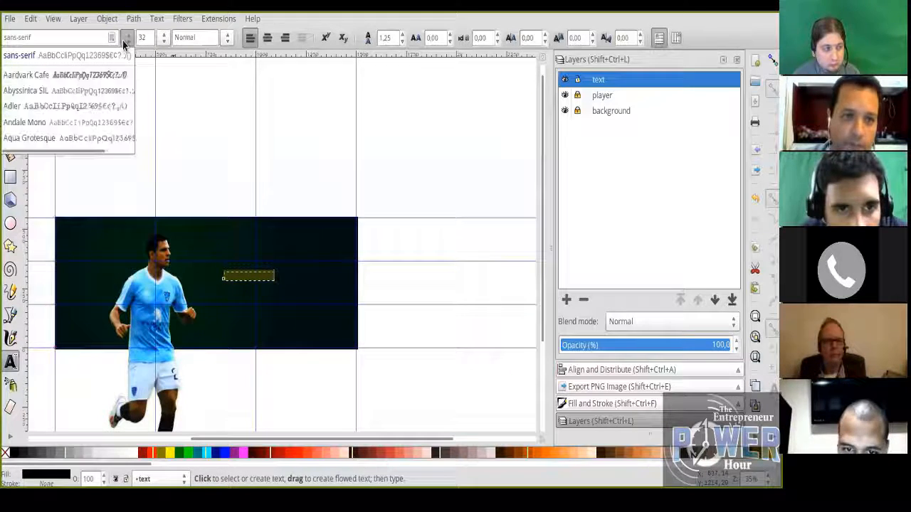
click(127, 41)
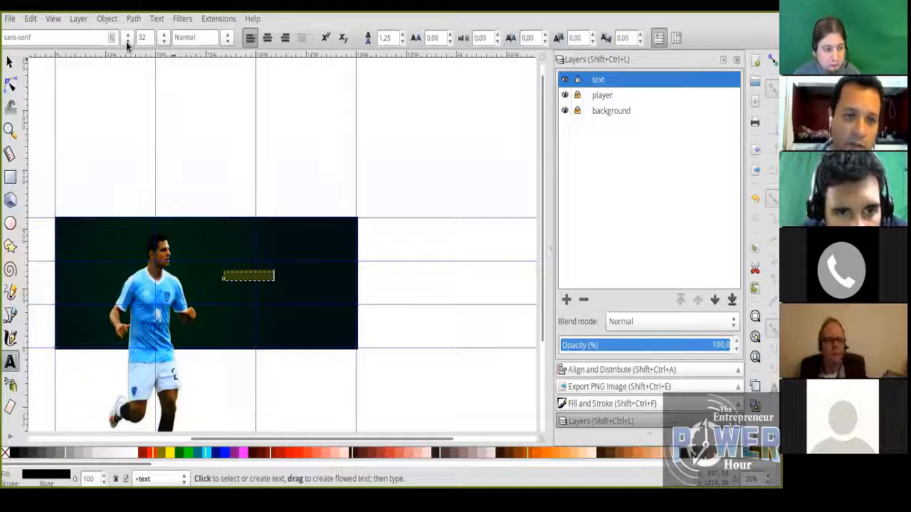
click(127, 41)
scroll(74, 171, down, 15)
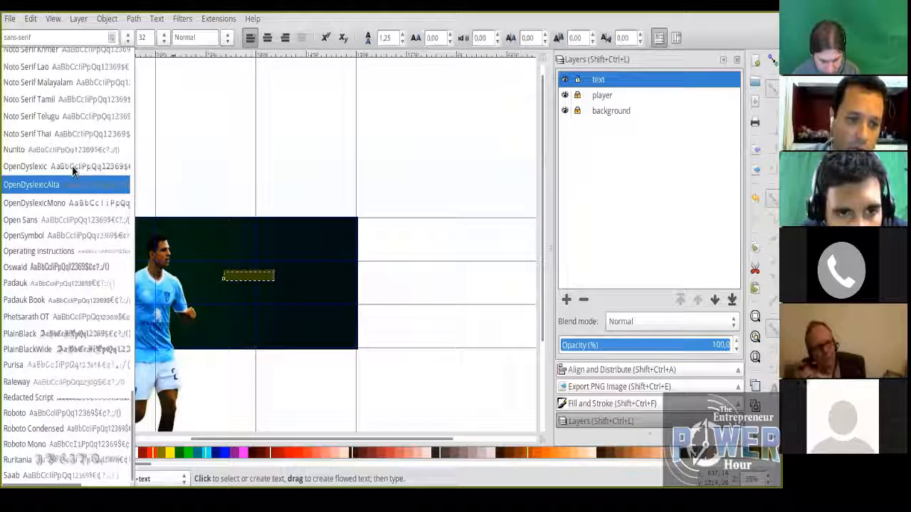
click(37, 37)
double_click(38, 37)
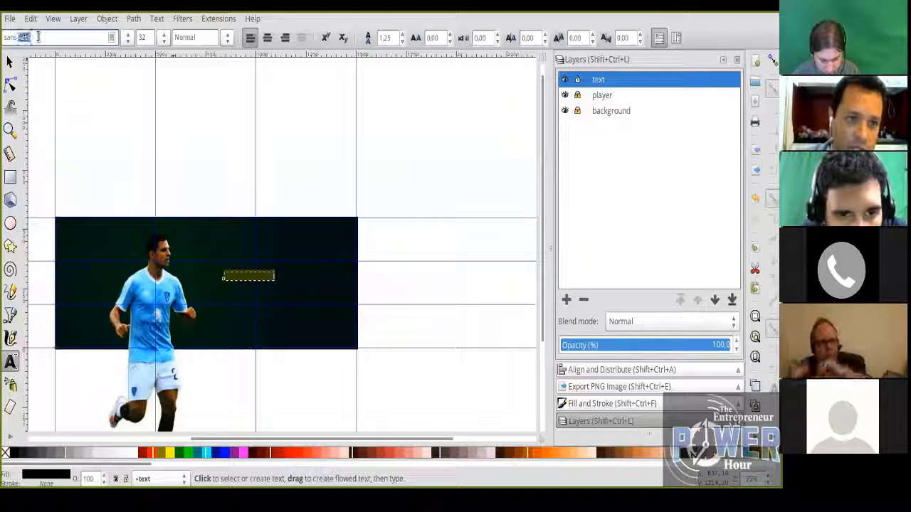
triple_click(38, 37)
text(Fja)
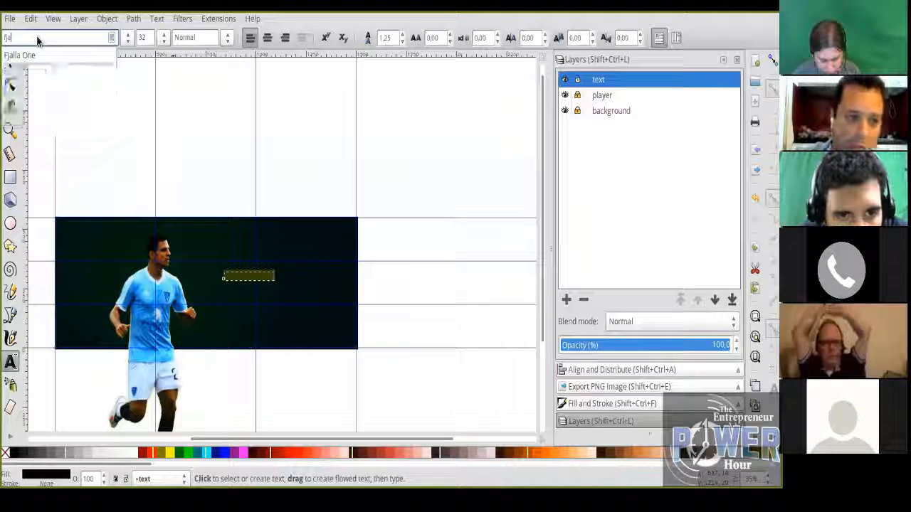
click(21, 56)
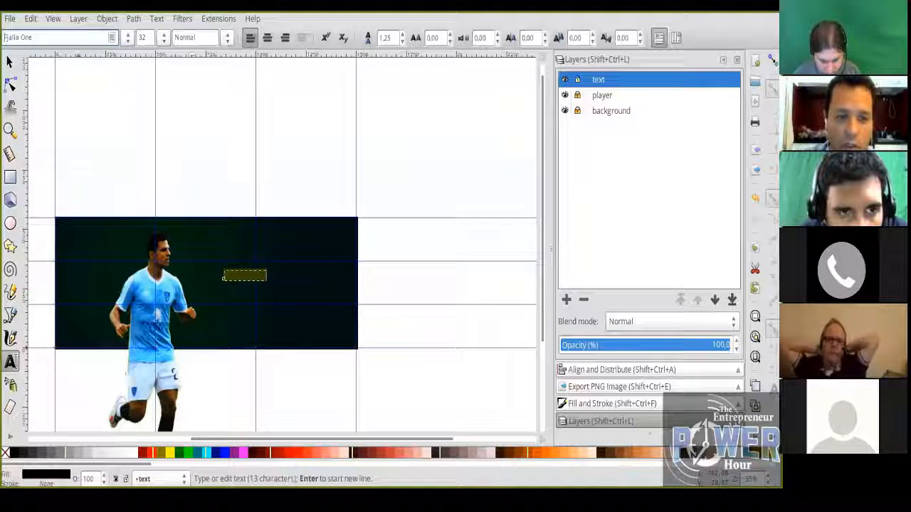
click(135, 453)
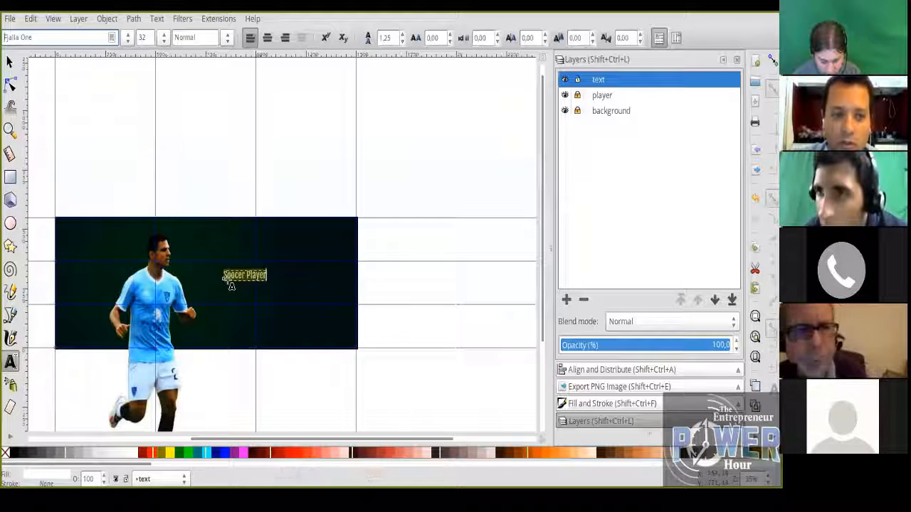
- Scale the text proportionally to about 479 px wide and place it beside the player's head at about X 838, Y 319 px
click(10, 62)
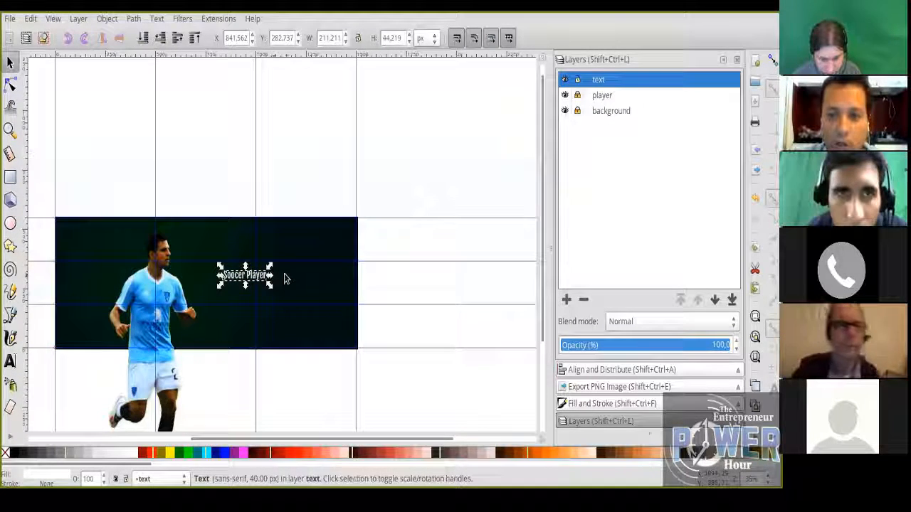
drag(270, 266, 318, 261)
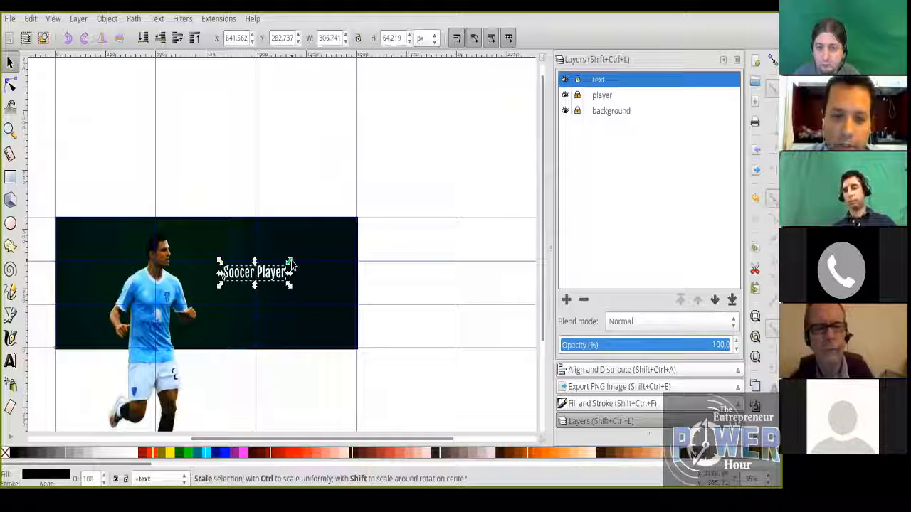
drag(291, 263, 338, 226)
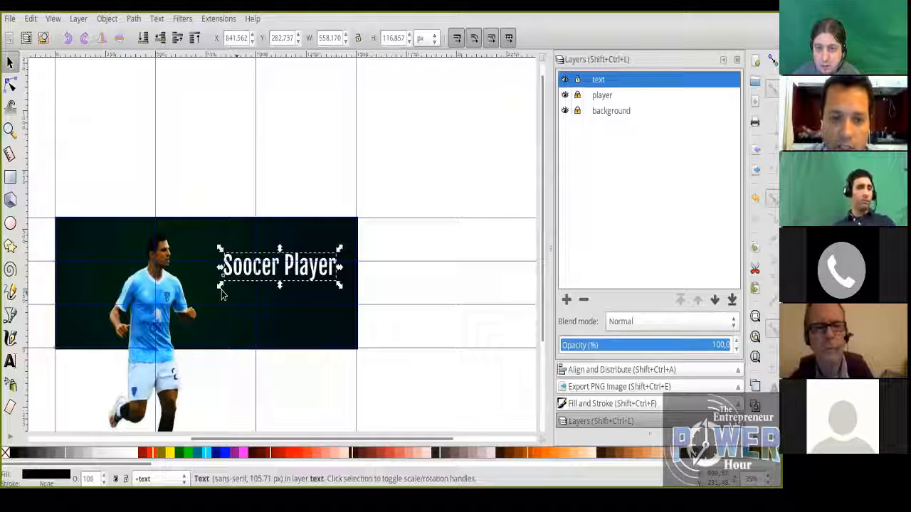
drag(220, 286, 354, 294)
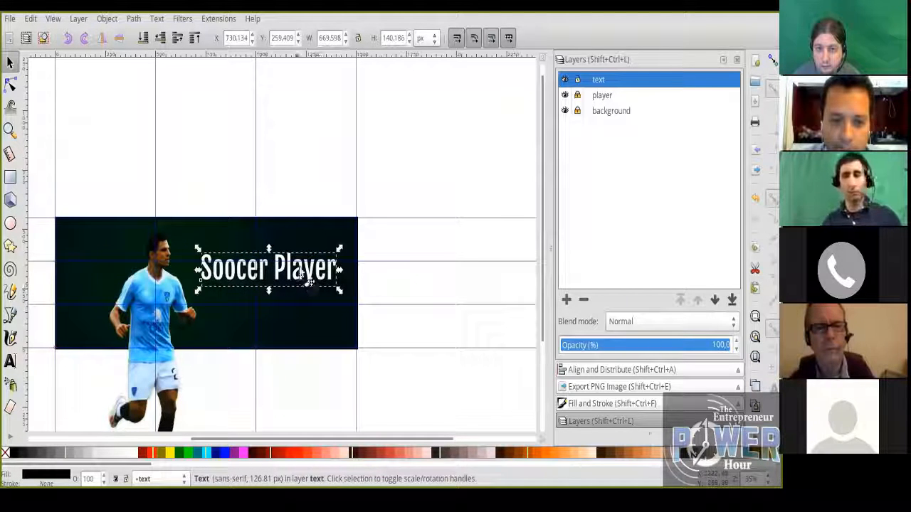
drag(296, 263, 290, 265)
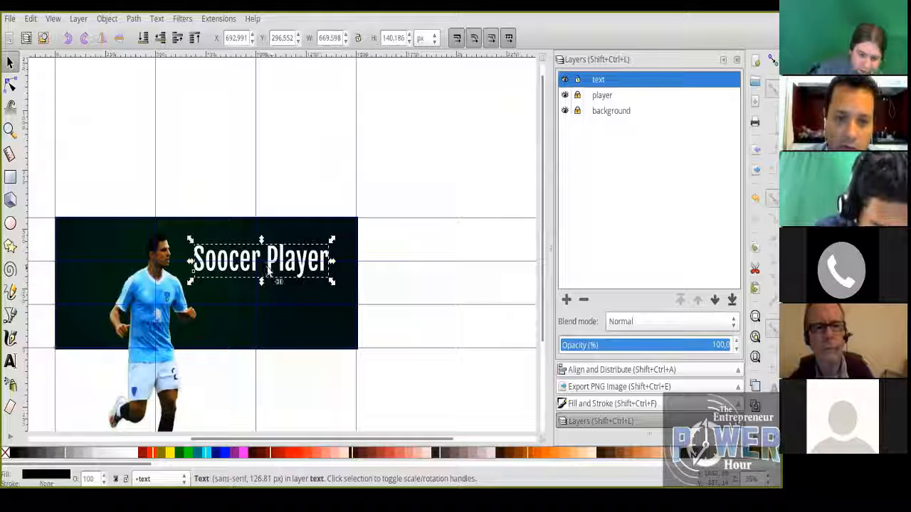
drag(191, 281, 226, 274)
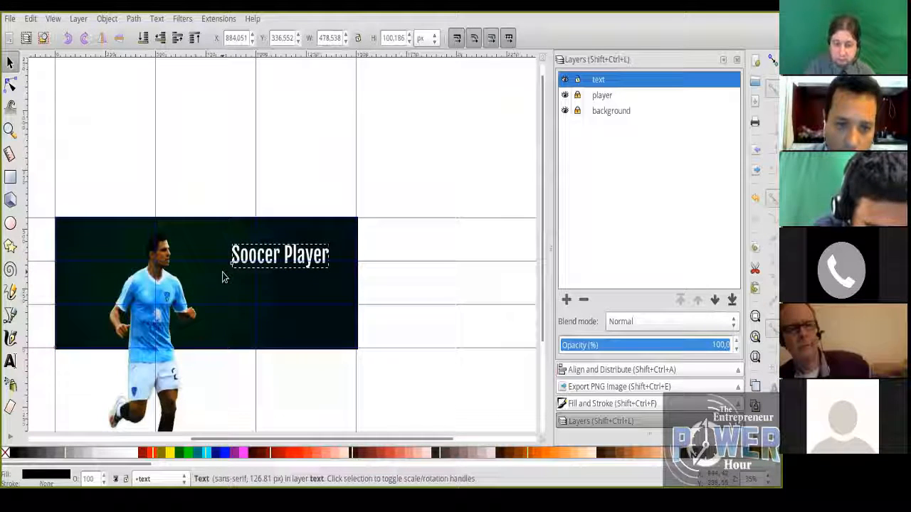
mouse_move(294, 257)
mouse_down()
mouse_move(309, 266)
mouse_move(299, 272)
mouse_up()
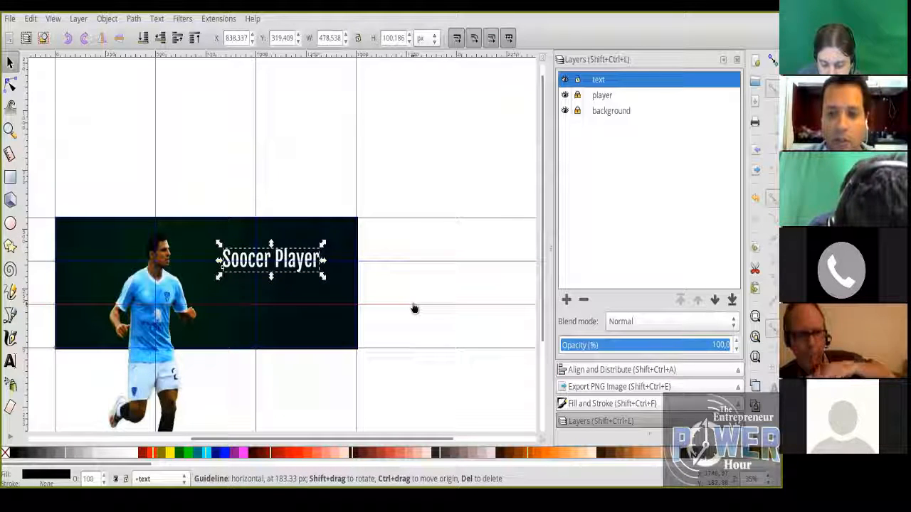
- Set the title's font size to 80 pt and shift it slightly towards the player, to about X 796 px
double_click(283, 263)
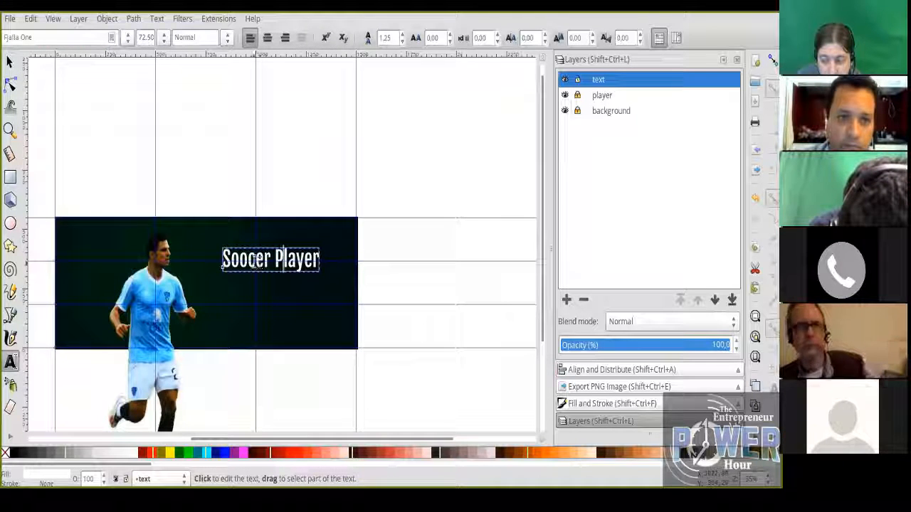
triple_click(259, 262)
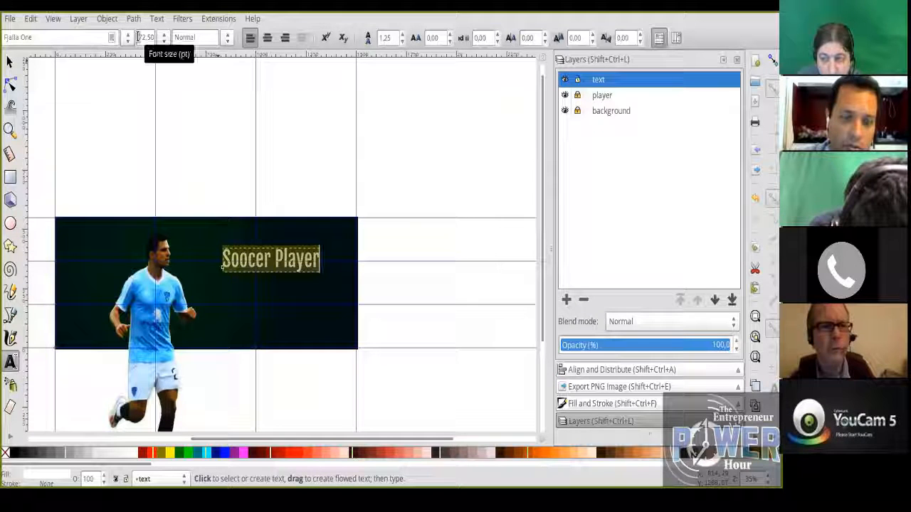
double_click(140, 37)
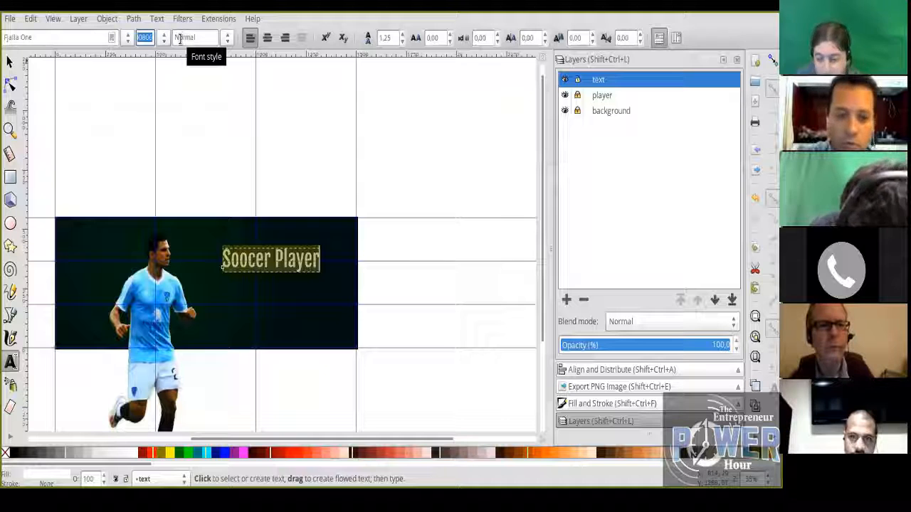
text(80)
key(Return)
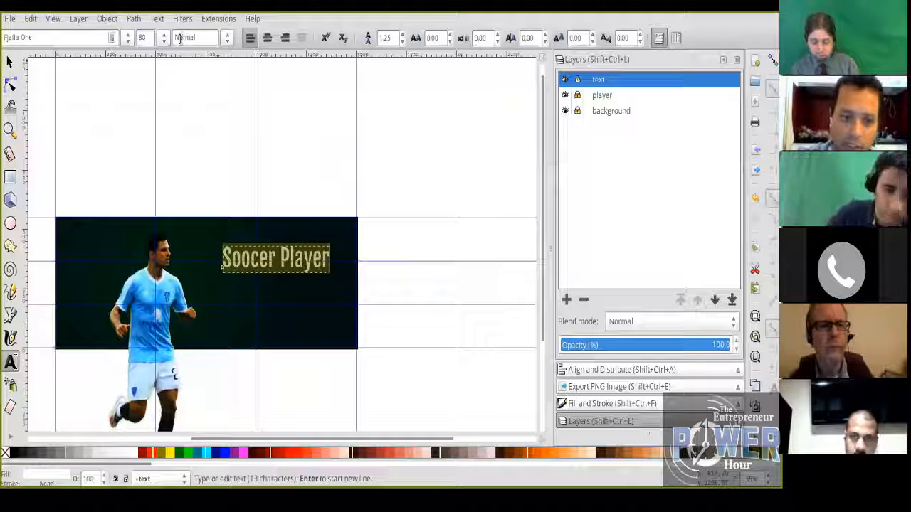
click(10, 63)
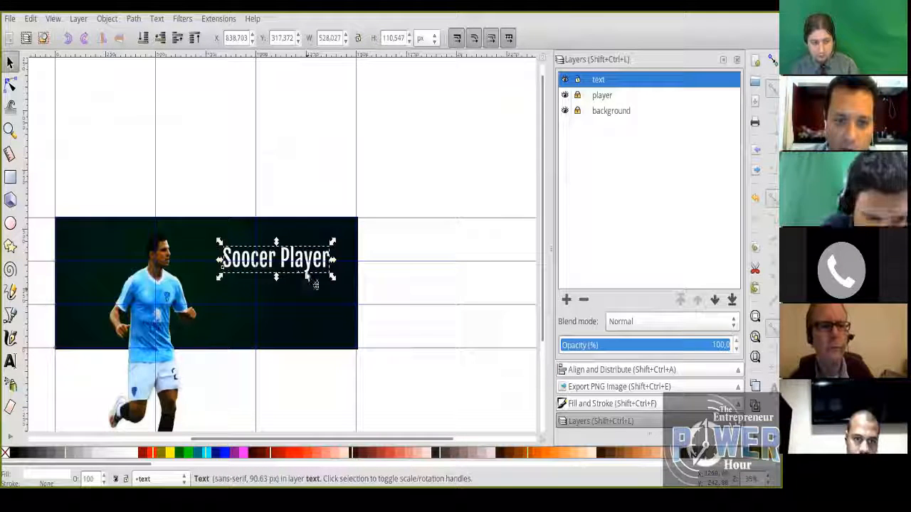
drag(306, 275, 296, 273)
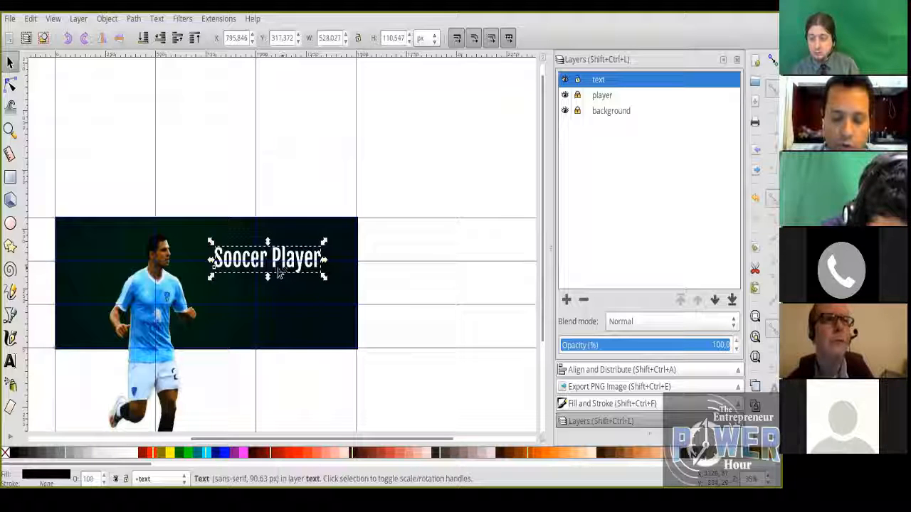
- Duplicate the title directly below the original and set the copy's font size to 40 pt
drag(274, 267, 284, 306)
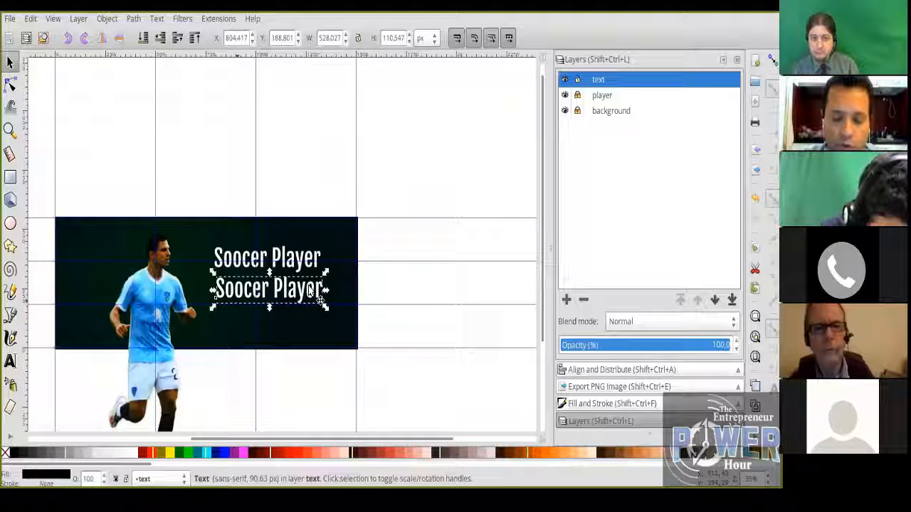
key(t)
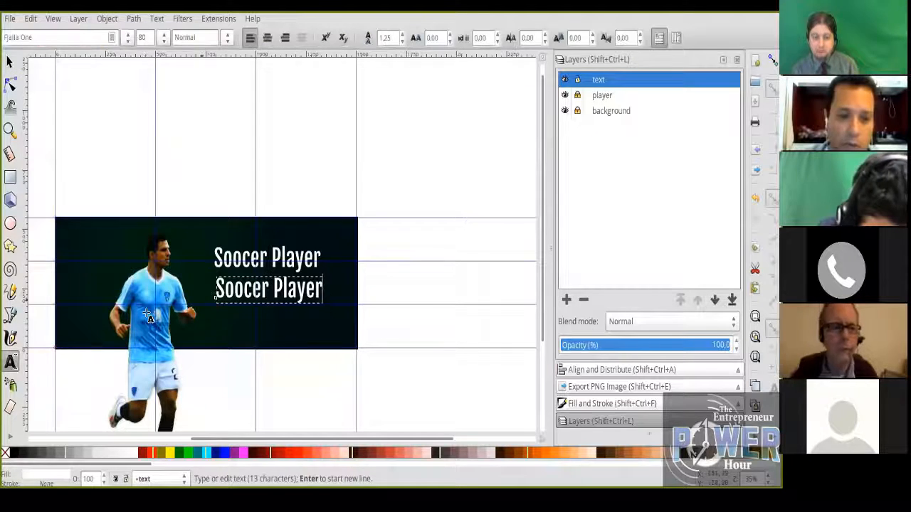
key(ctrl+a)
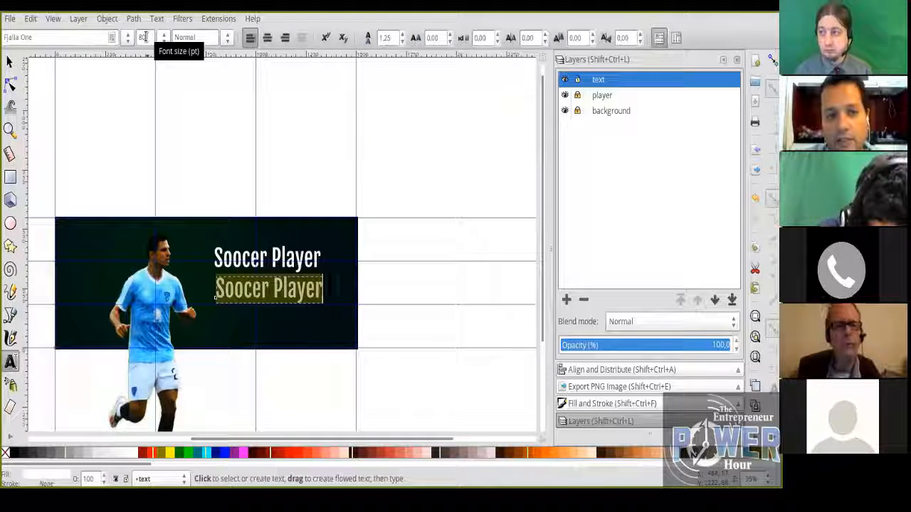
double_click(140, 37)
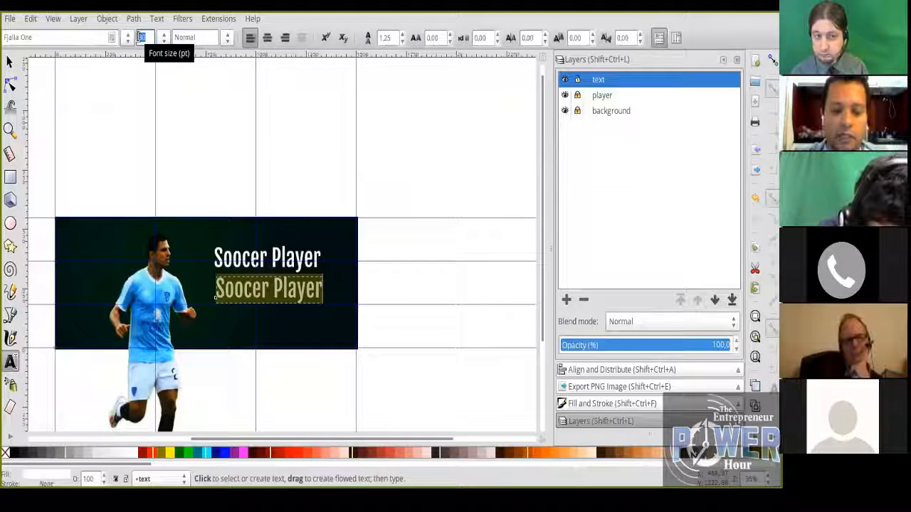
text(40)
key(Return)
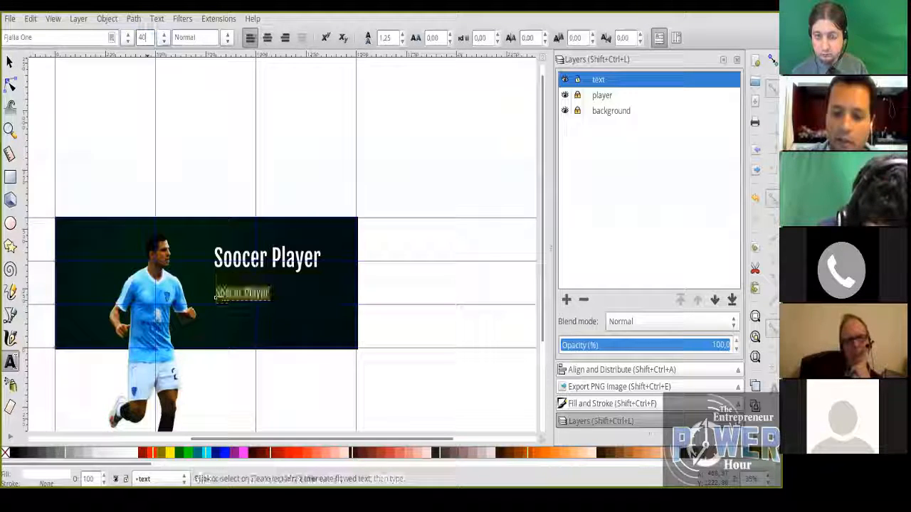
- Place the smaller copy under the title's right end at about X 1042, Y 255 px, and fill it grey
click(10, 62)
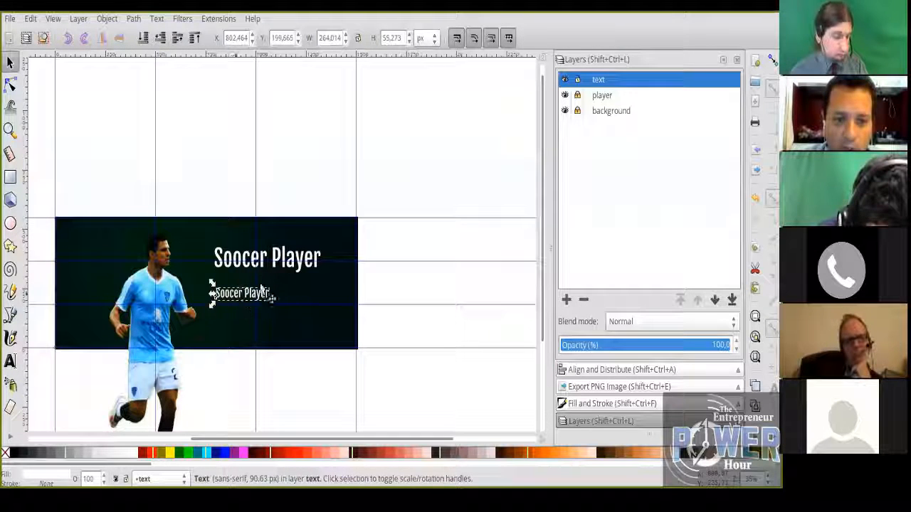
drag(261, 287, 288, 291)
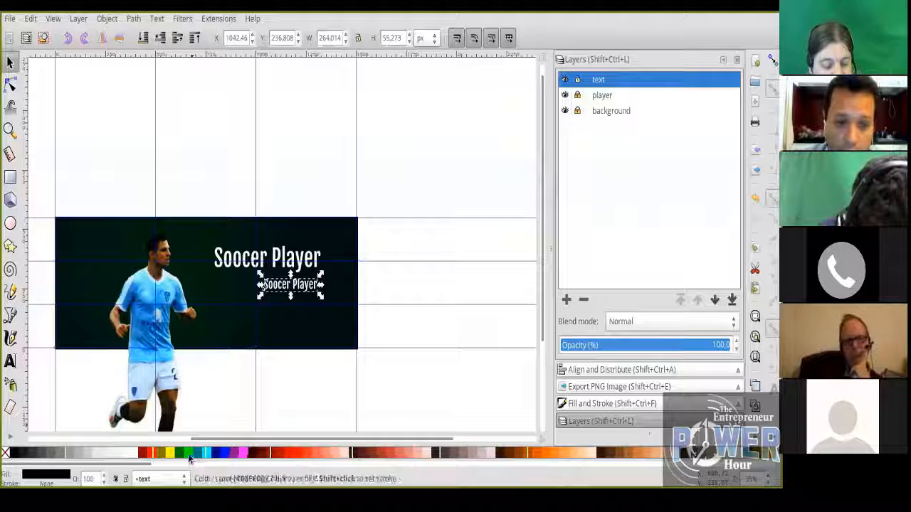
click(70, 454)
click(296, 202)
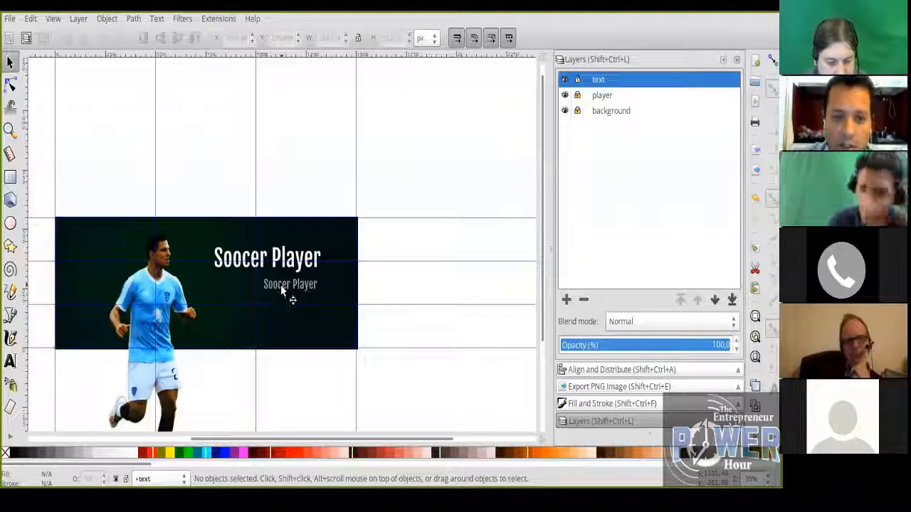
click(283, 289)
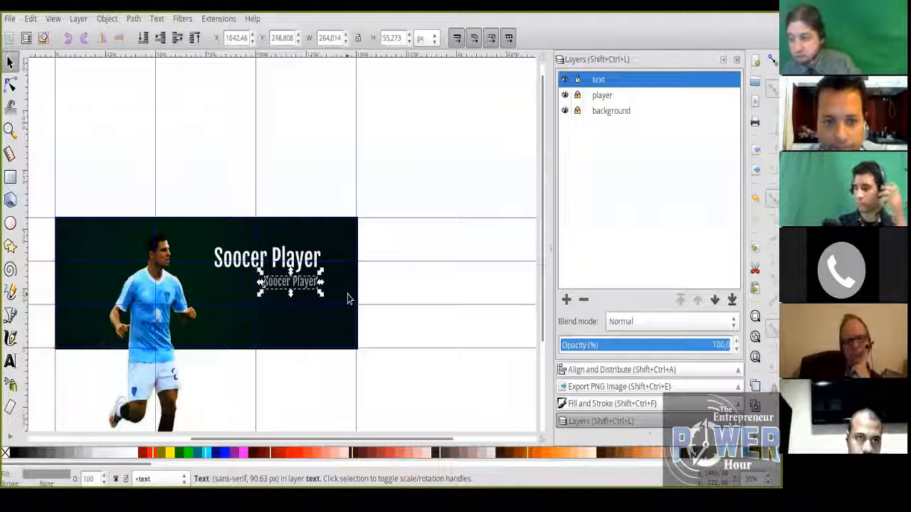
click(316, 193)
click(303, 286)
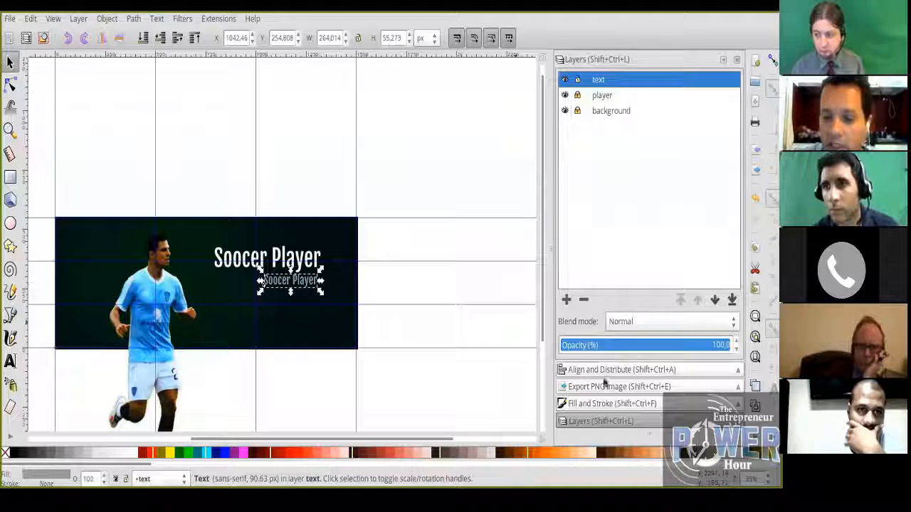
- Examine the subtitle's flat fill colour in the RGB, HSL, CMYK and Wheel colour models
click(589, 404)
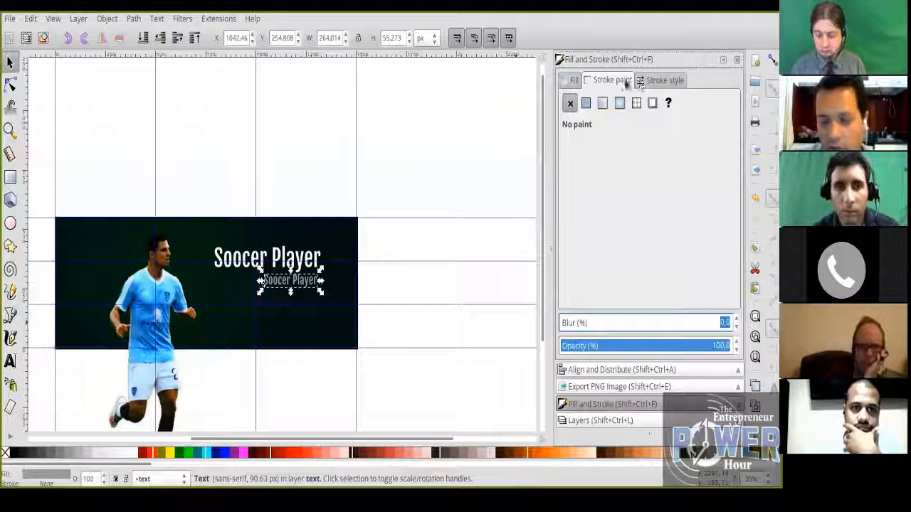
click(573, 80)
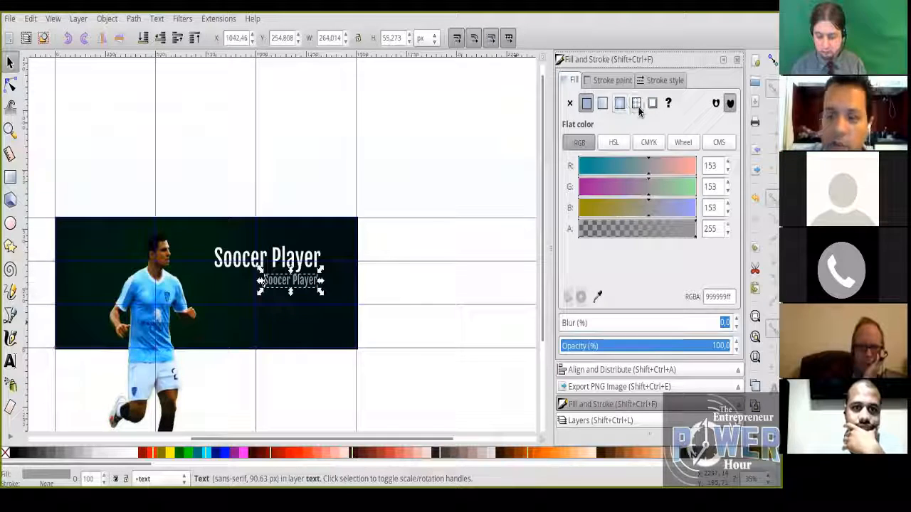
click(613, 142)
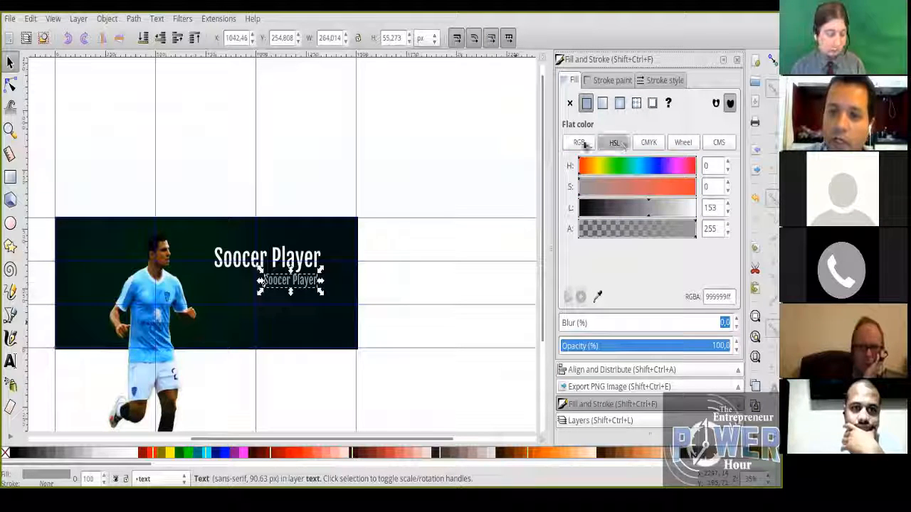
click(581, 142)
click(644, 143)
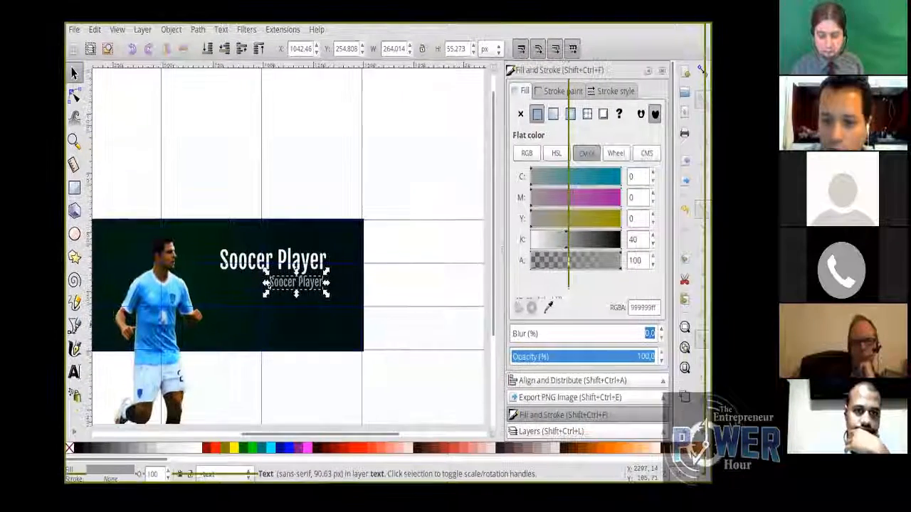
click(618, 164)
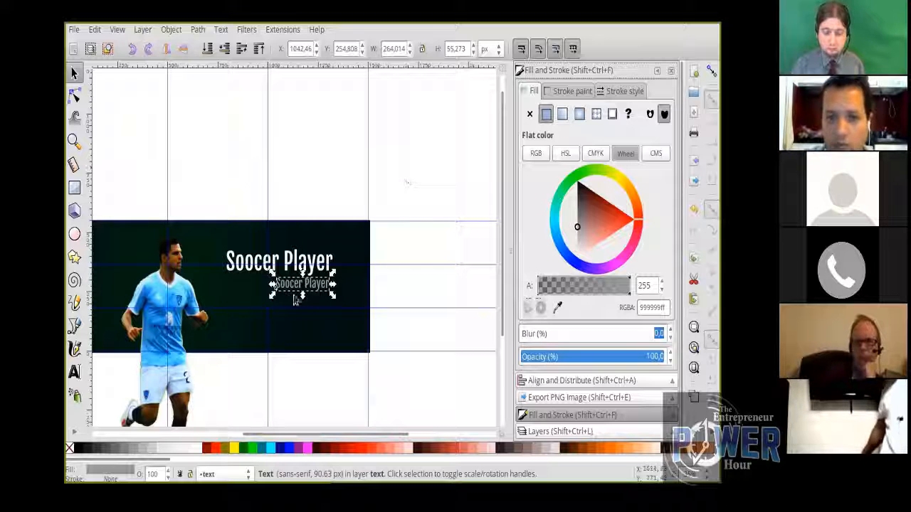
- Fill the subtitle with the dark background colour 011111ff, sampled with the Dropper from the banner area beside the title
click(75, 433)
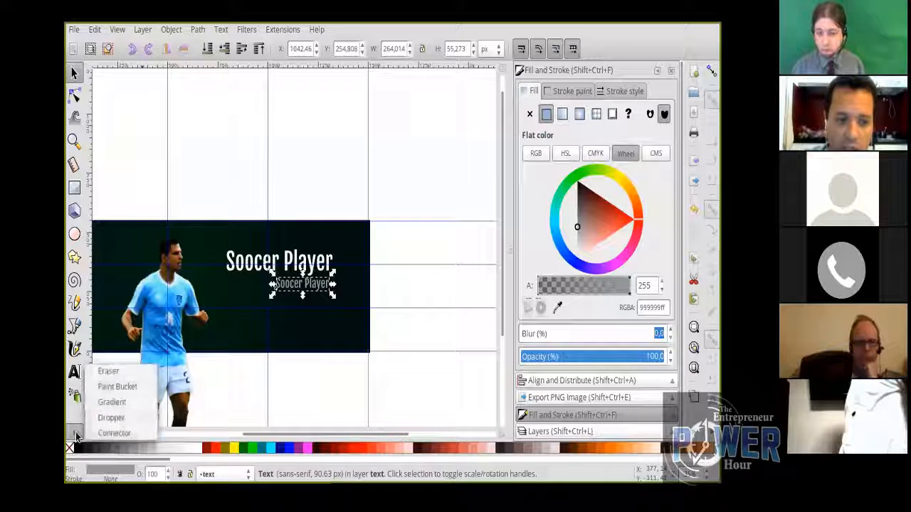
click(110, 417)
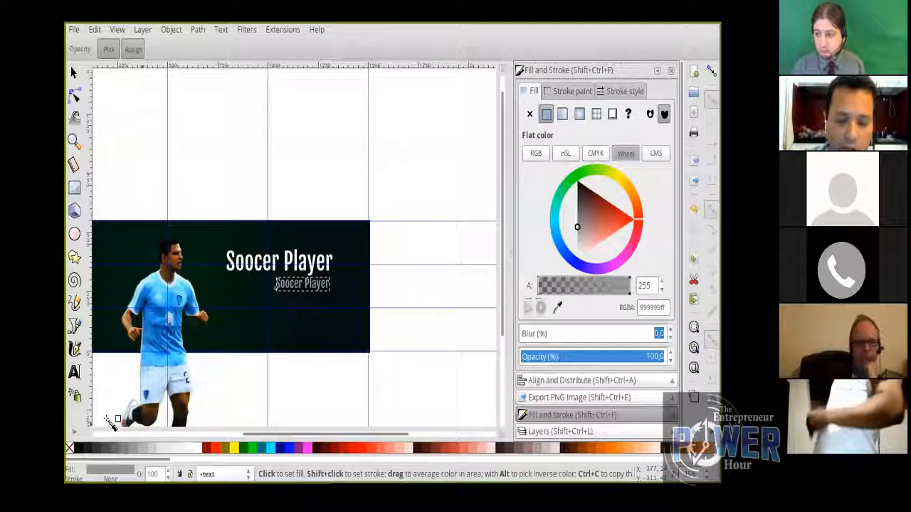
click(345, 252)
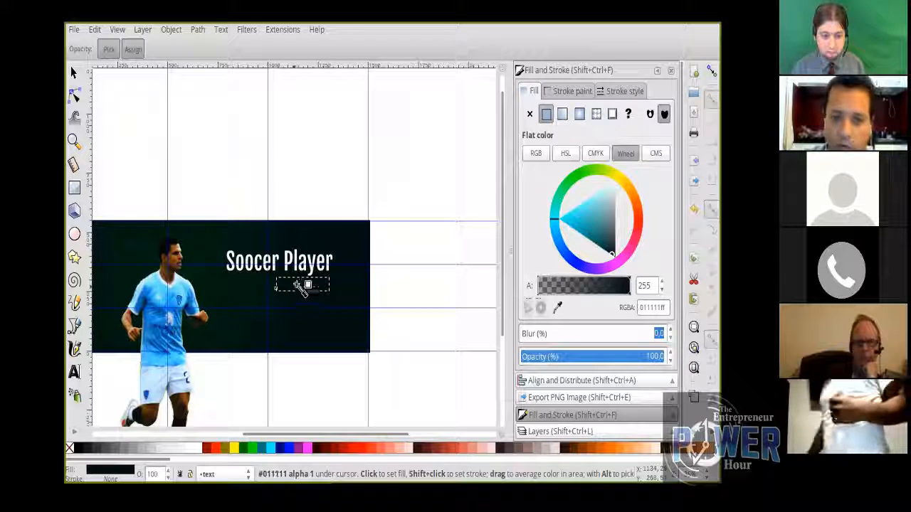
key(s)
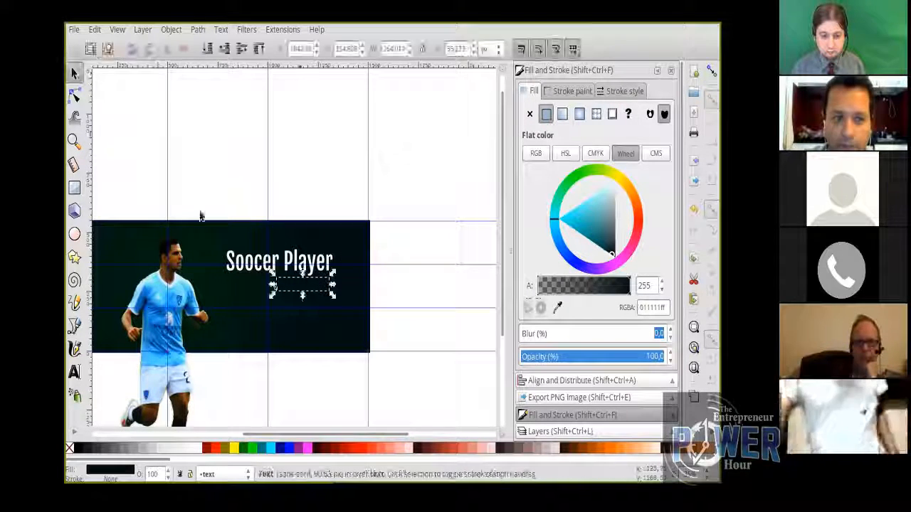